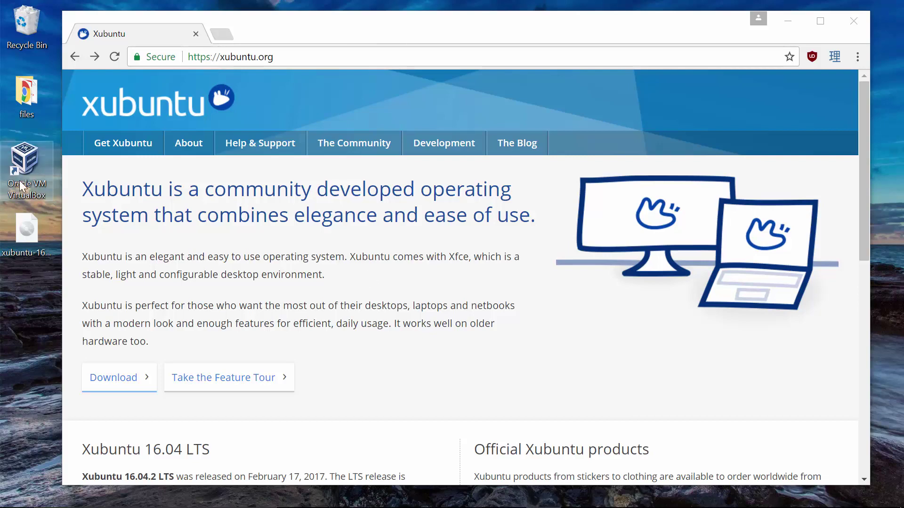
- Launch the empty VirtualBox Manager, move it aside, and bring the Xubuntu website back to front
double_click(19, 174)
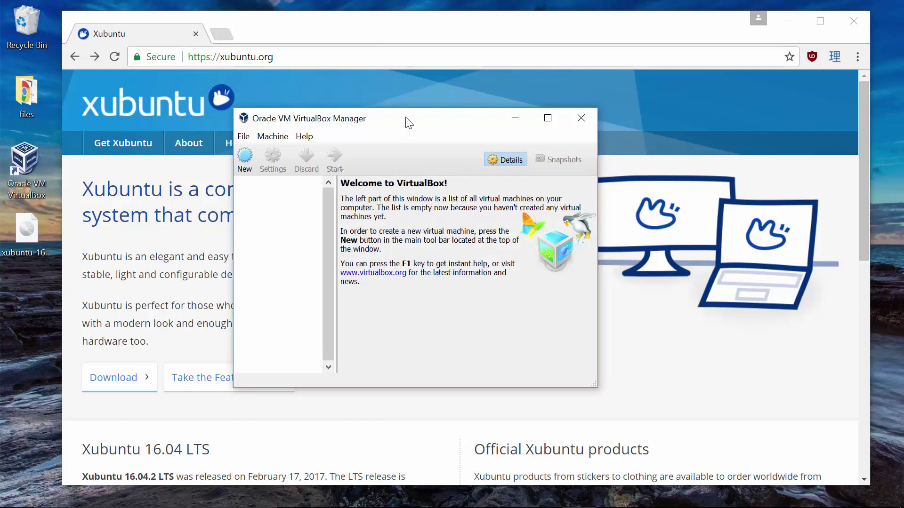
drag(404, 118, 219, 84)
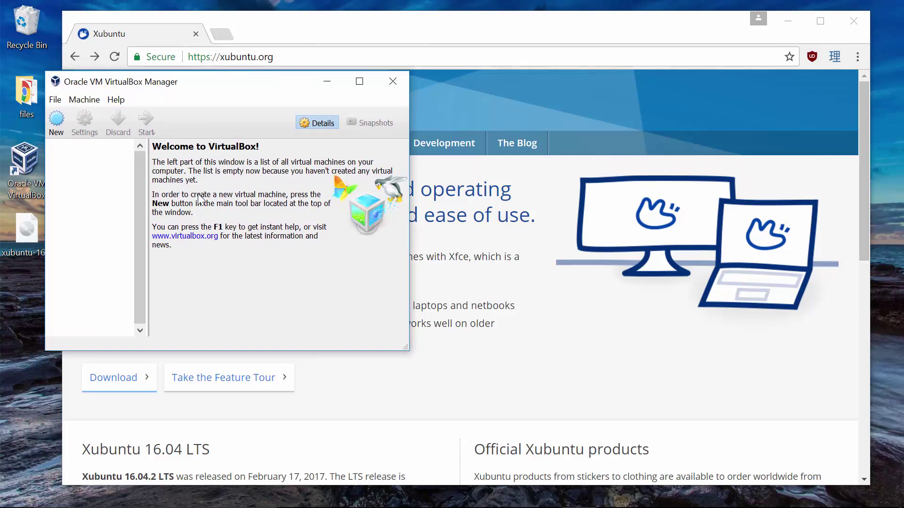
click(291, 42)
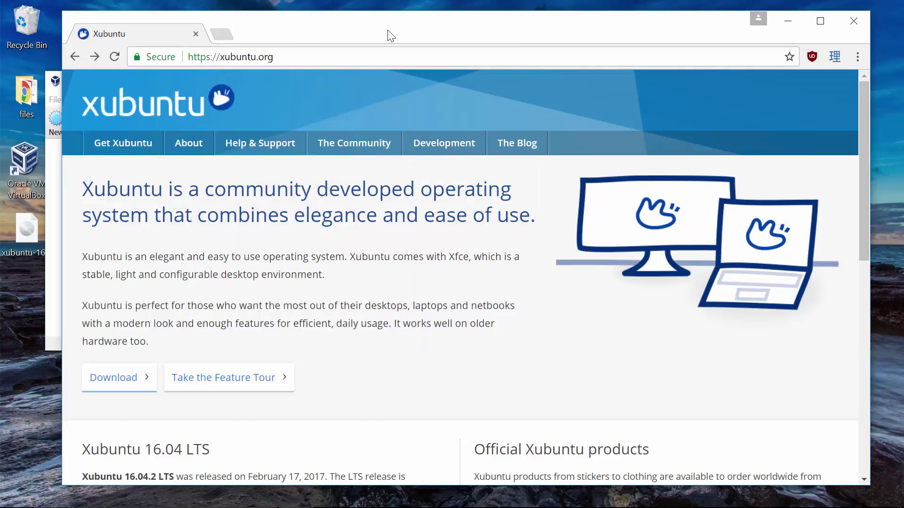
- Go from the Xubuntu home page to the Get Xubuntu download page
drag(391, 36, 420, 28)
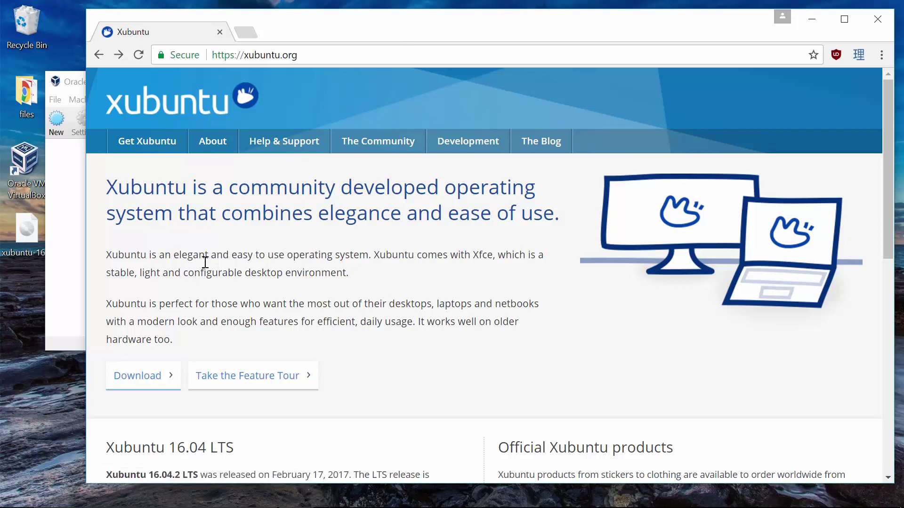
click(147, 377)
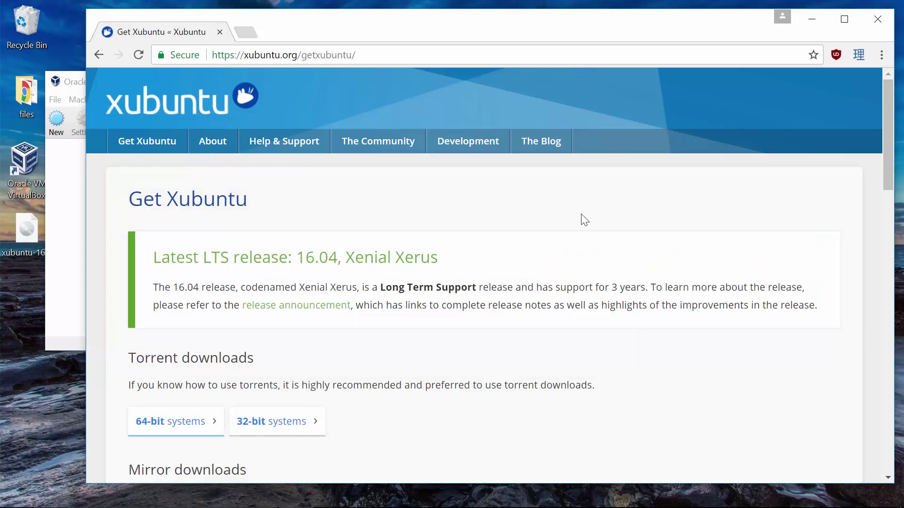
scroll(599, 219, down, 1)
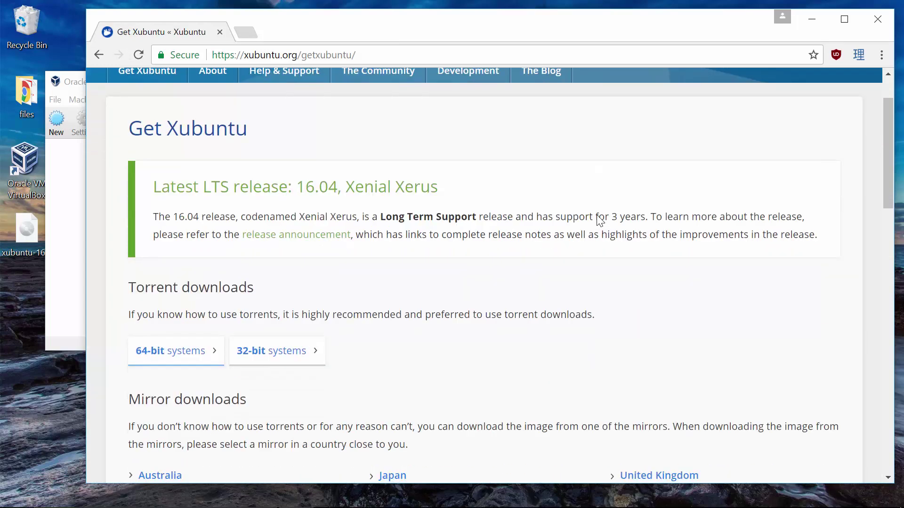
scroll(598, 216, down, 1)
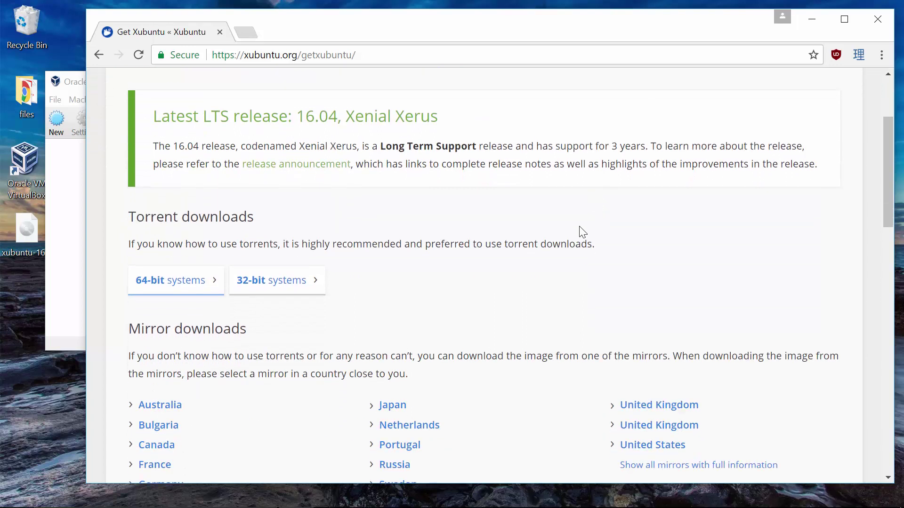
scroll(502, 249, up, 1)
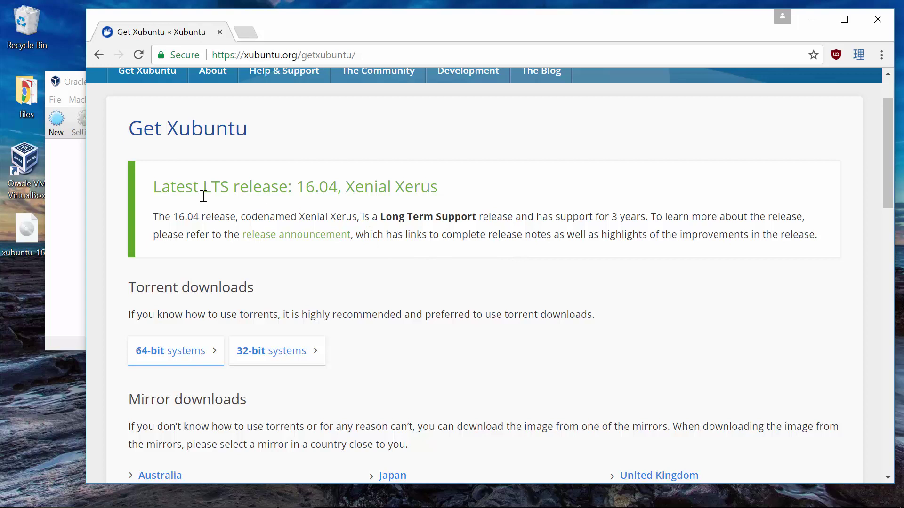
- Highlight the 16.04 LTS release heading, then scroll down to the torrent and mirror options
drag(203, 190, 227, 190)
click(292, 187)
mouse_move(298, 187)
mouse_down()
mouse_move(317, 187)
mouse_move(296, 188)
mouse_up()
click(520, 179)
scroll(537, 193, up, 2)
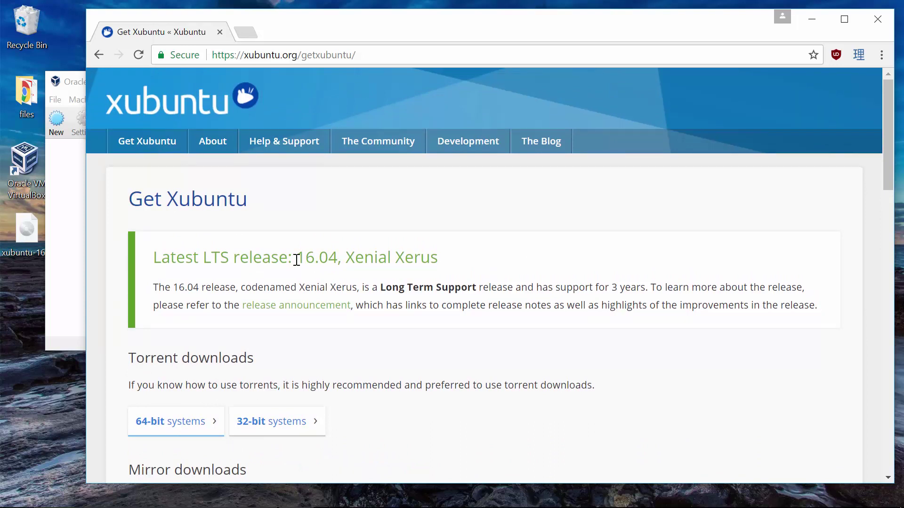
drag(297, 260, 336, 261)
click(498, 289)
scroll(502, 284, down, 1)
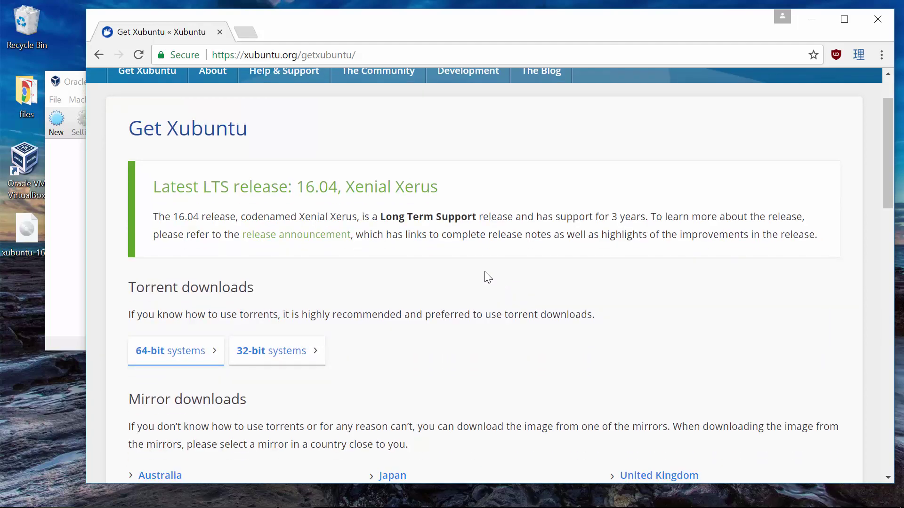
scroll(506, 271, down, 1)
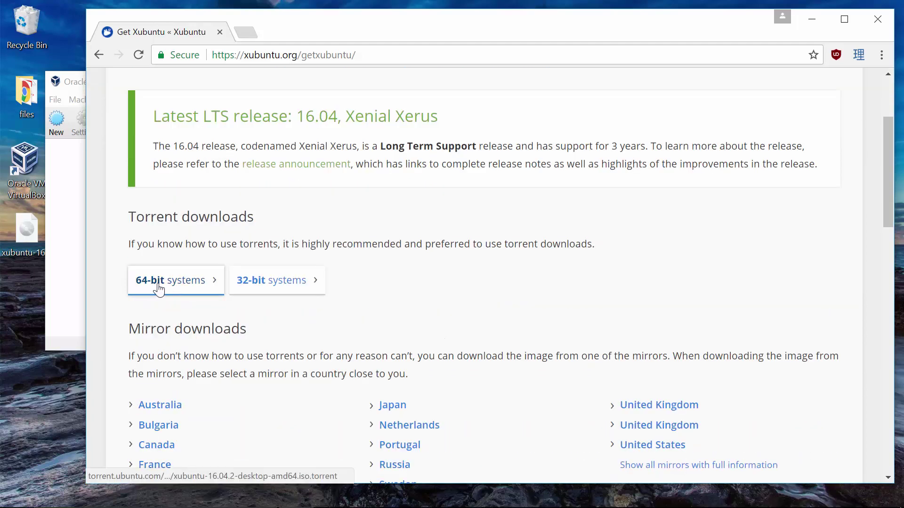
- Scroll to Mirror downloads and open the United States mirror in a background tab
scroll(453, 298, up, 1)
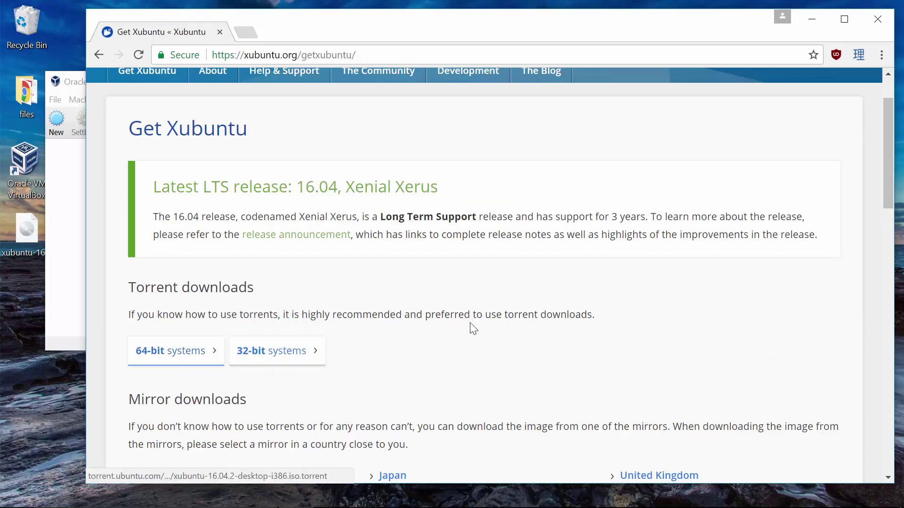
scroll(474, 328, down, 1)
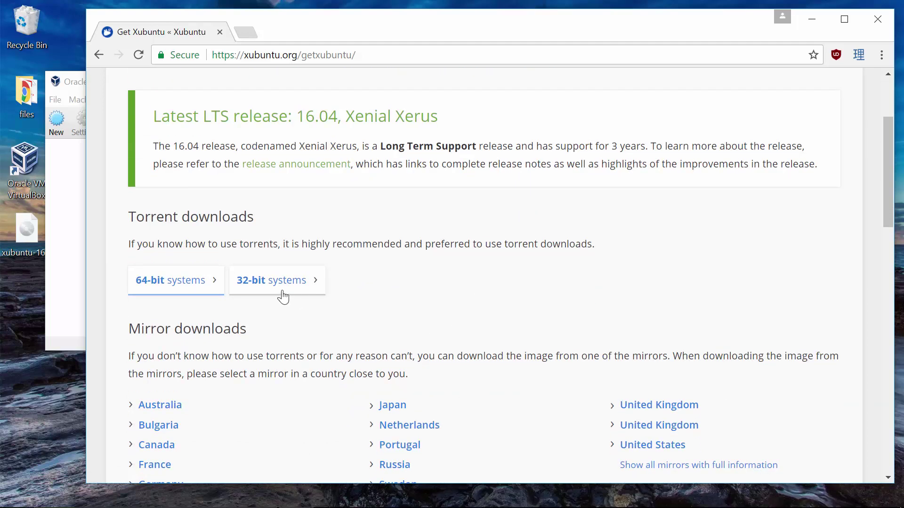
scroll(471, 320, down, 1)
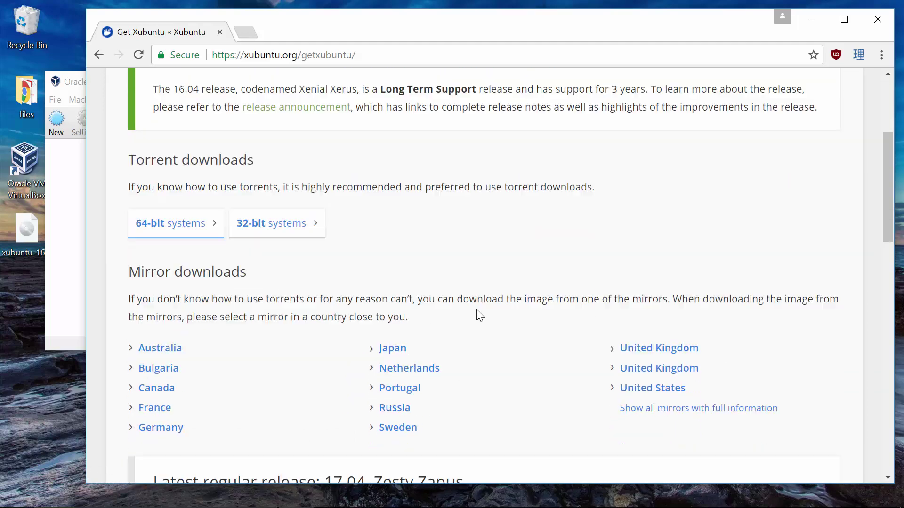
scroll(479, 315, down, 1)
scroll(478, 316, up, 1)
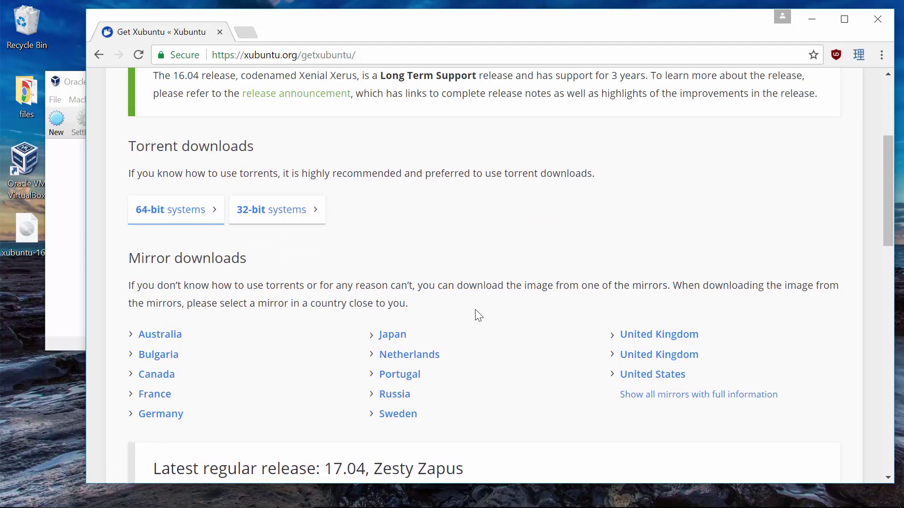
scroll(475, 311, up, 3)
scroll(363, 310, down, 1)
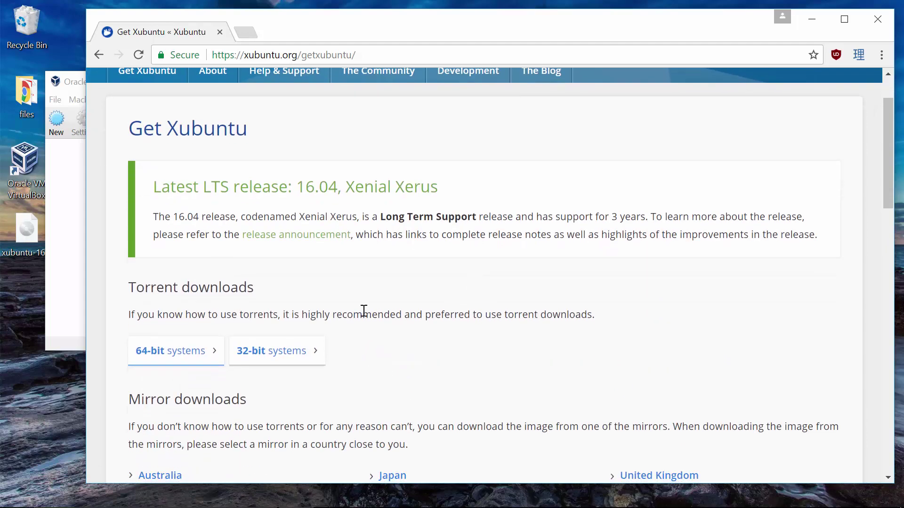
scroll(494, 329, down, 1)
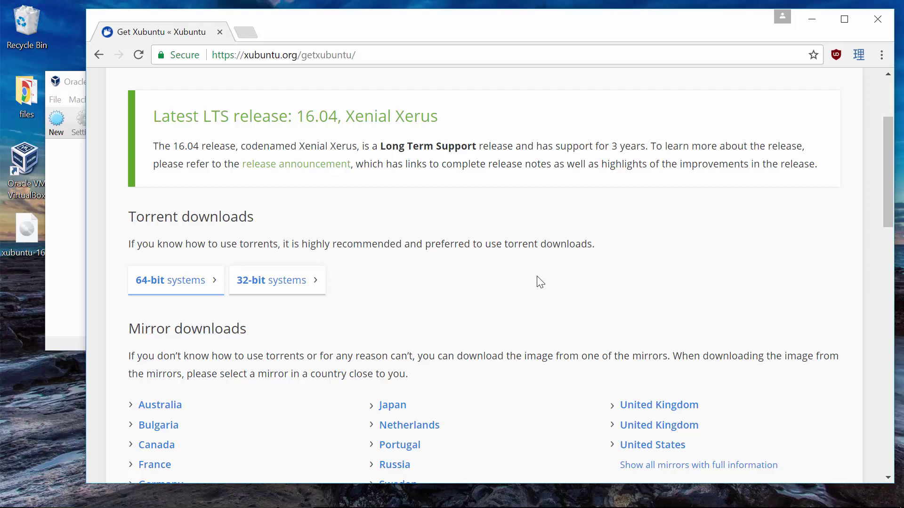
scroll(540, 282, down, 3)
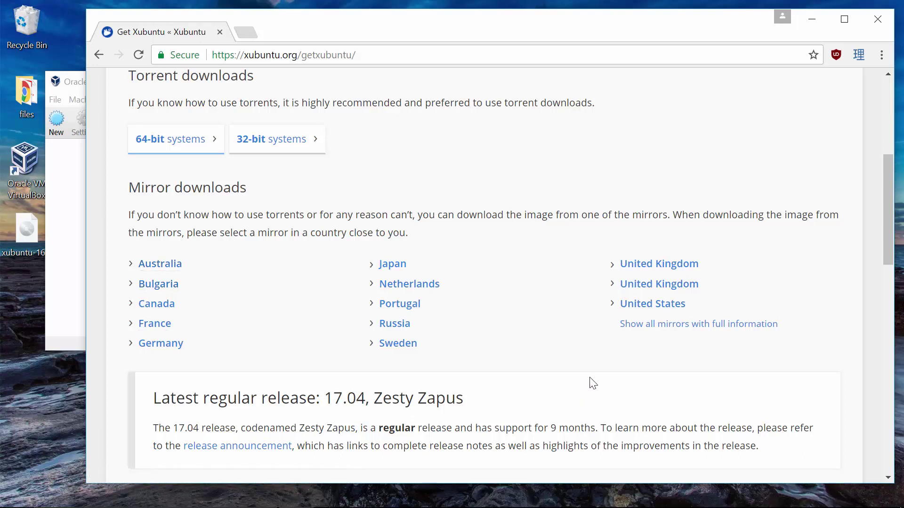
middle_click(640, 306)
click(306, 32)
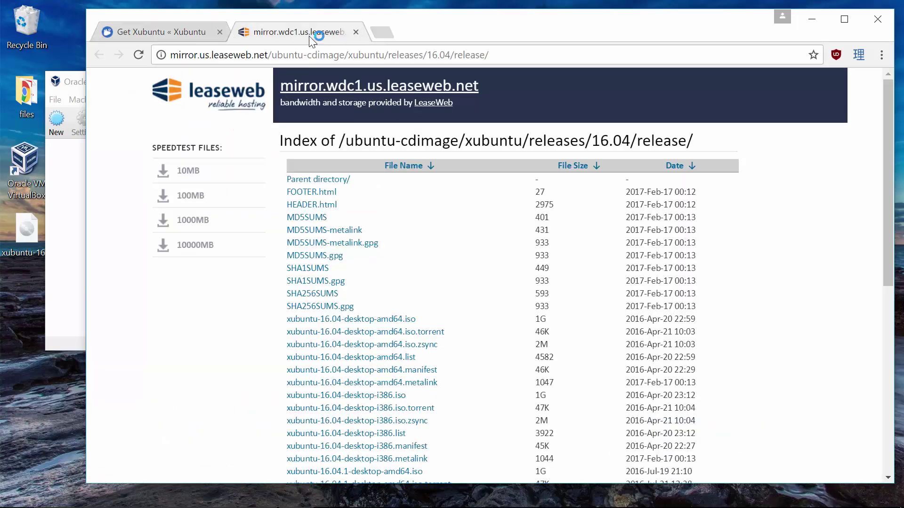
scroll(774, 313, down, 4)
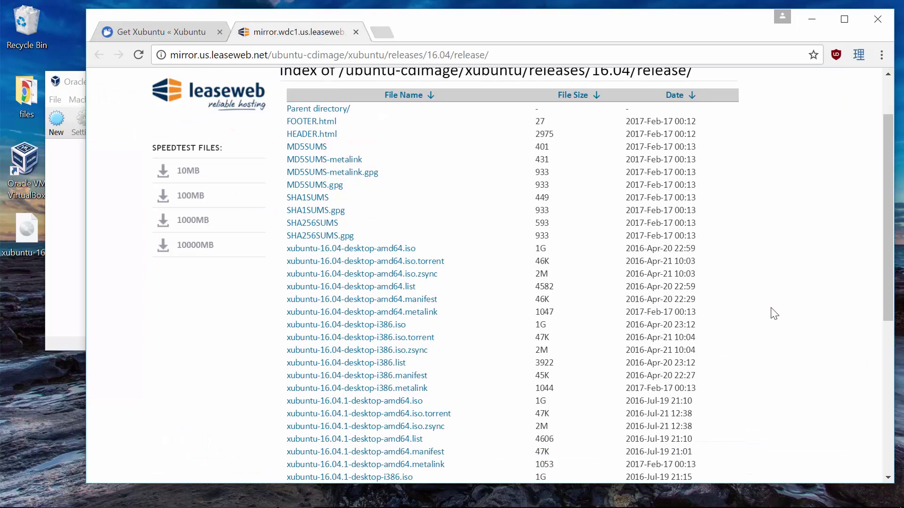
scroll(774, 314, down, 1)
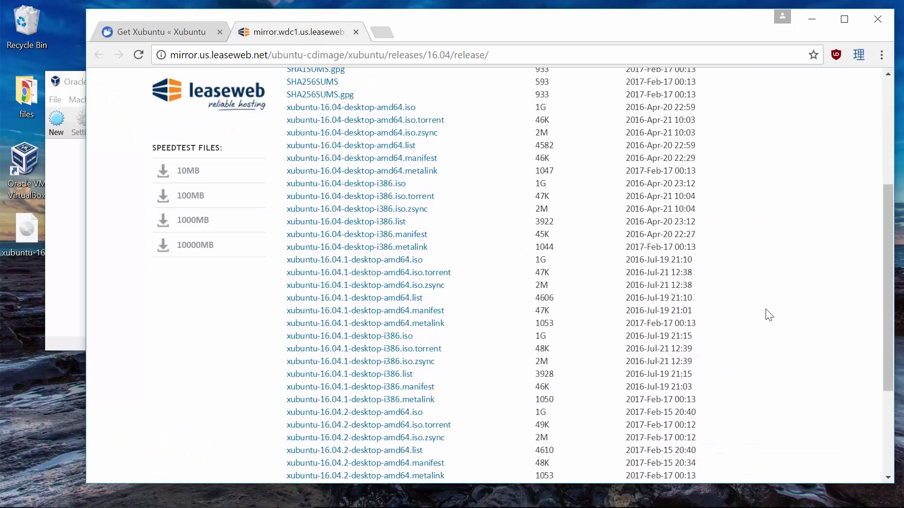
scroll(706, 301, down, 4)
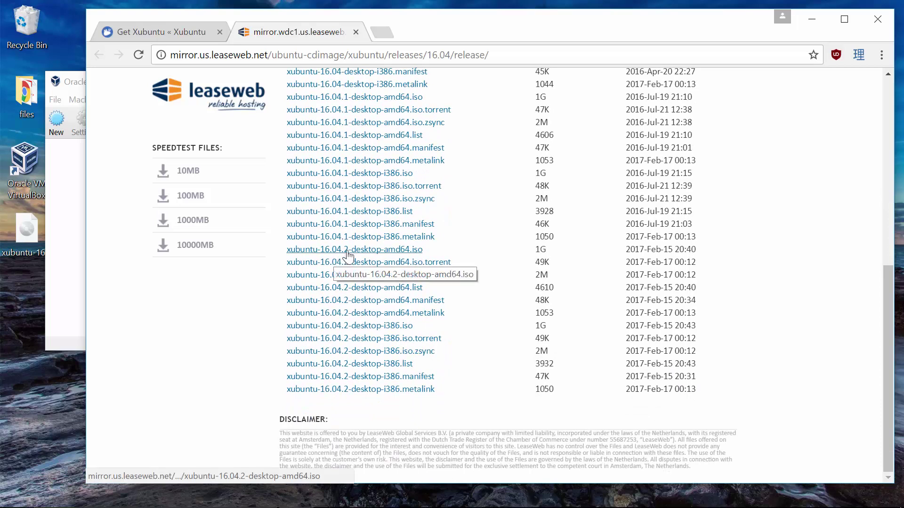
drag(288, 259, 607, 354)
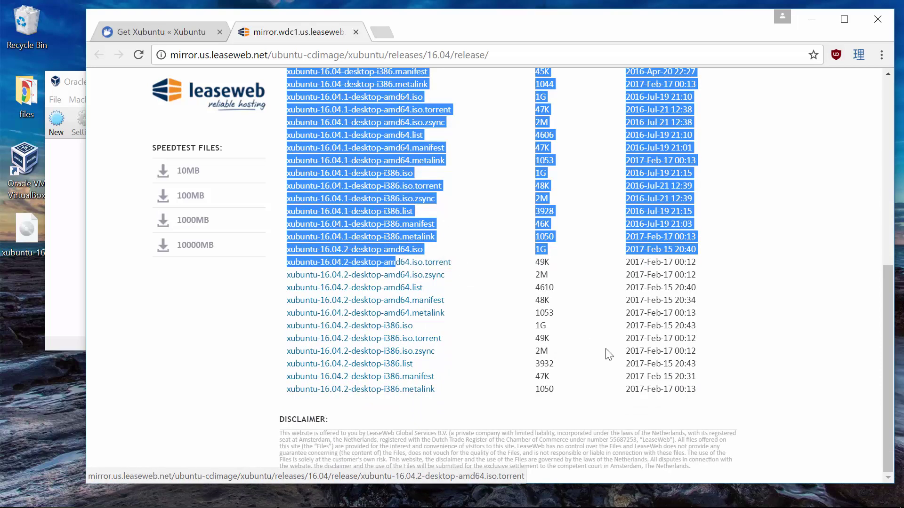
click(608, 354)
drag(701, 380, 304, 249)
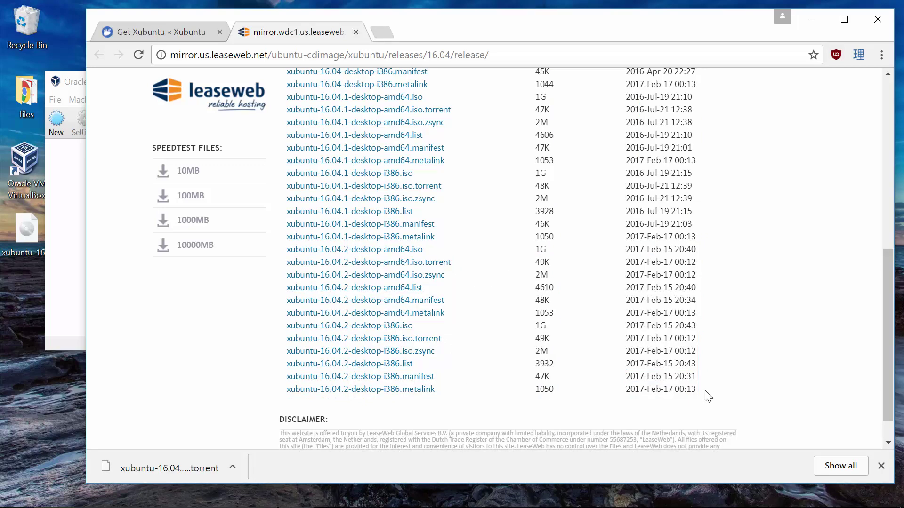
drag(690, 389, 396, 326)
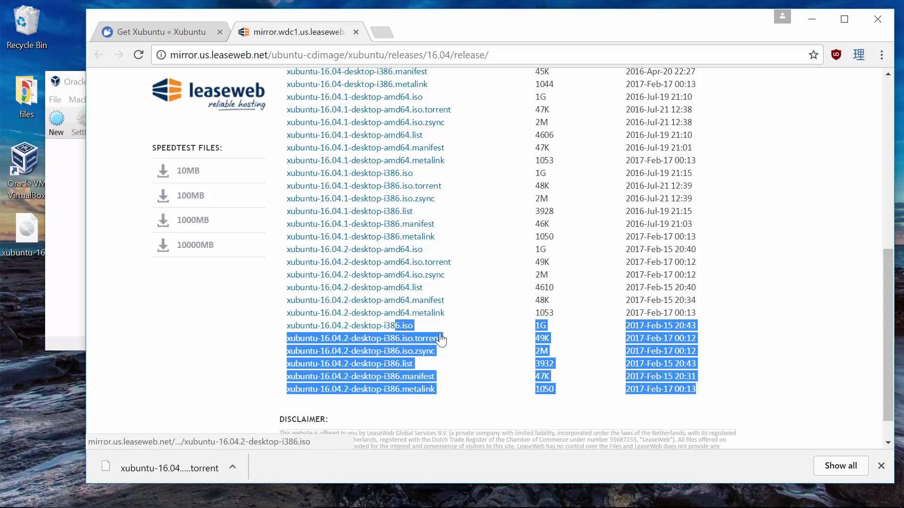
click(492, 374)
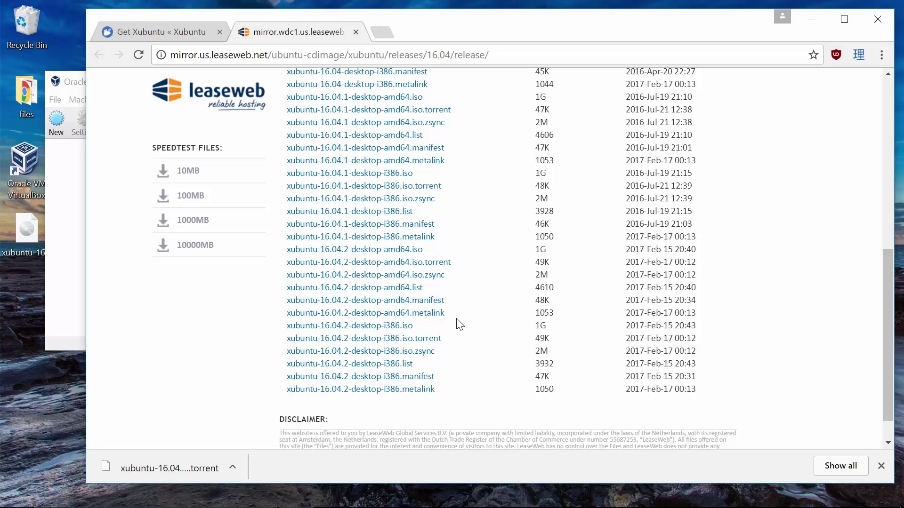
drag(458, 312, 395, 250)
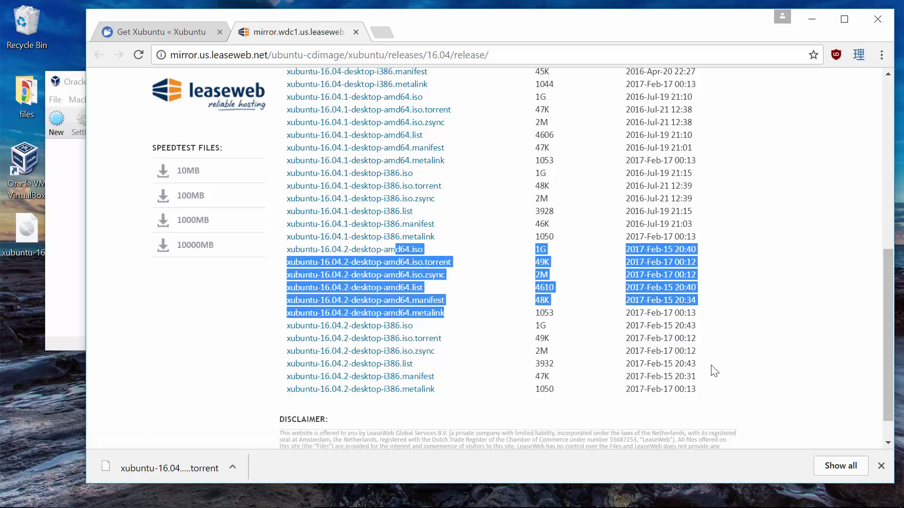
click(741, 354)
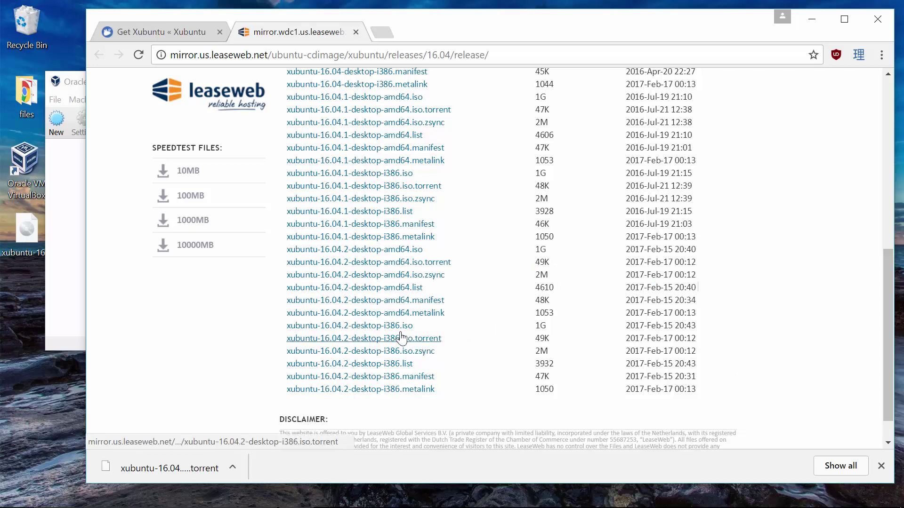
drag(425, 328, 391, 325)
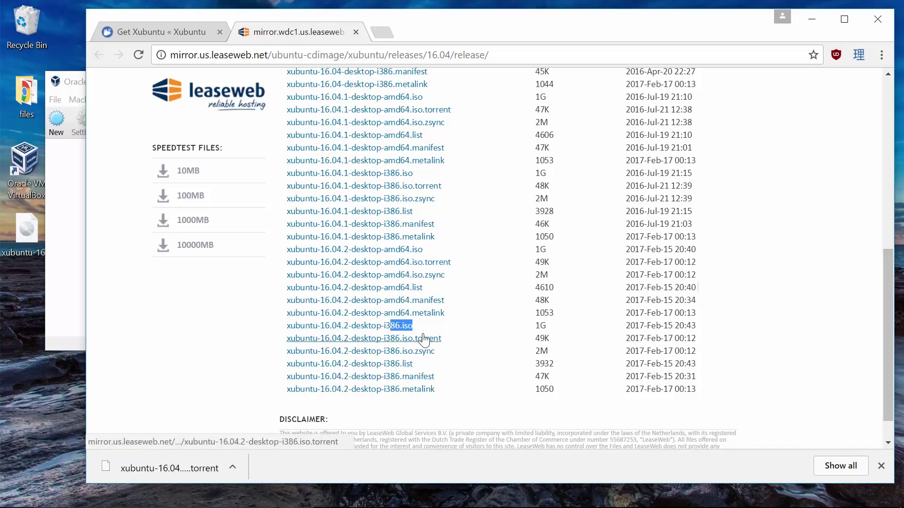
drag(438, 326, 391, 325)
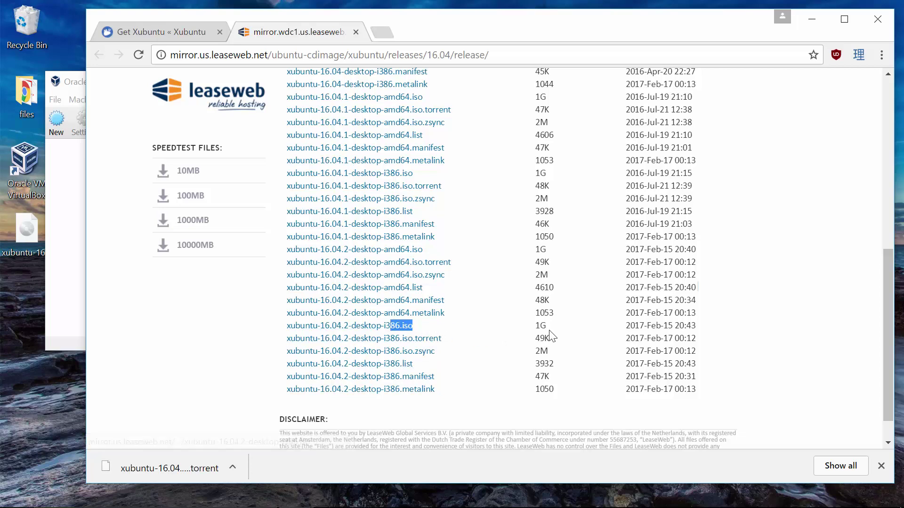
drag(549, 327, 532, 327)
click(443, 328)
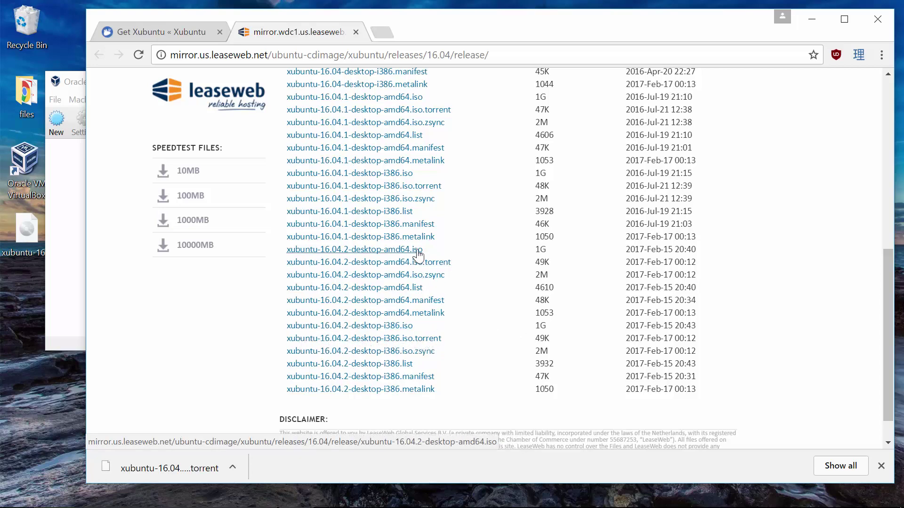
drag(447, 251, 325, 252)
click(526, 271)
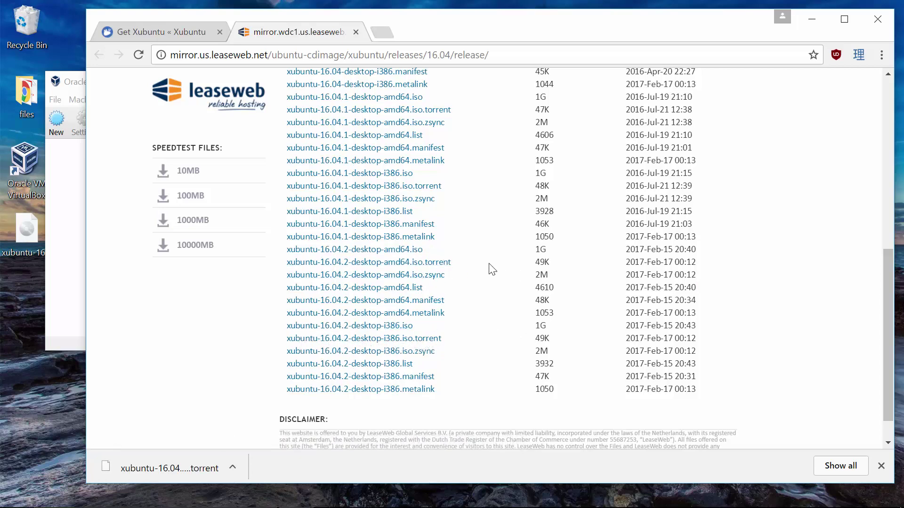
click(27, 249)
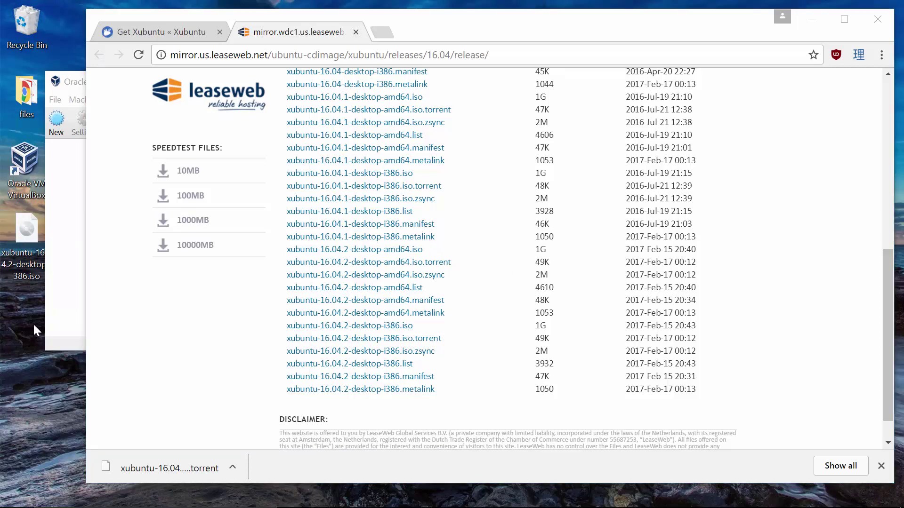
- Minimize Chrome and centre the VirtualBox Manager beside the downloaded xubuntu-16.04.2-desktop-i386.iso file
click(813, 19)
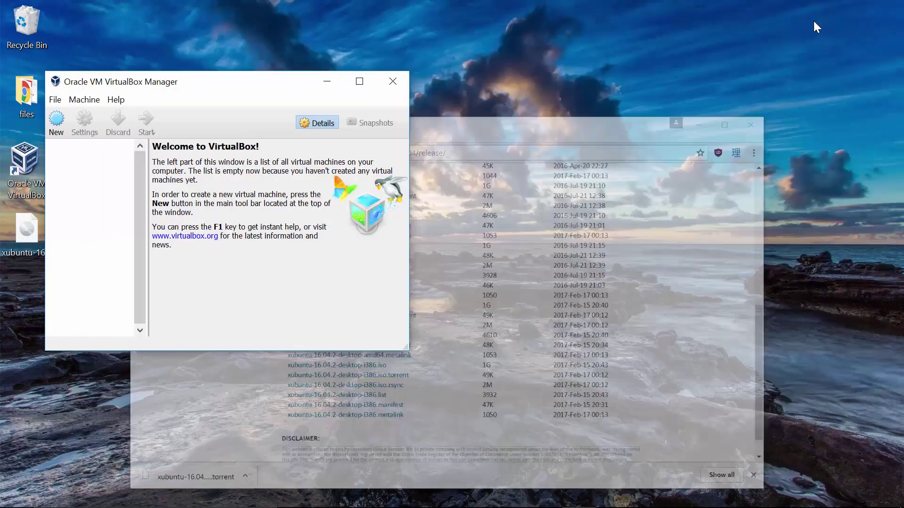
drag(208, 89, 380, 104)
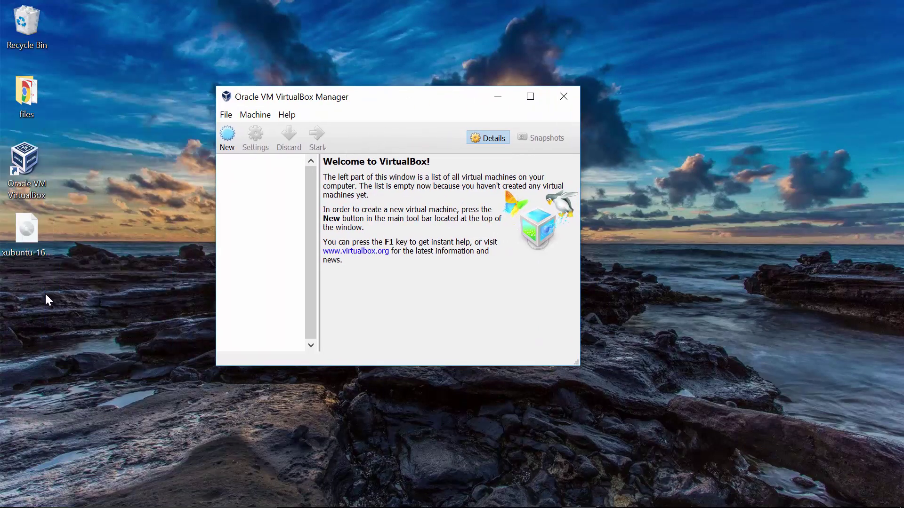
mouse_move(22, 251)
mouse_down()
mouse_move(43, 283)
mouse_move(38, 257)
mouse_up()
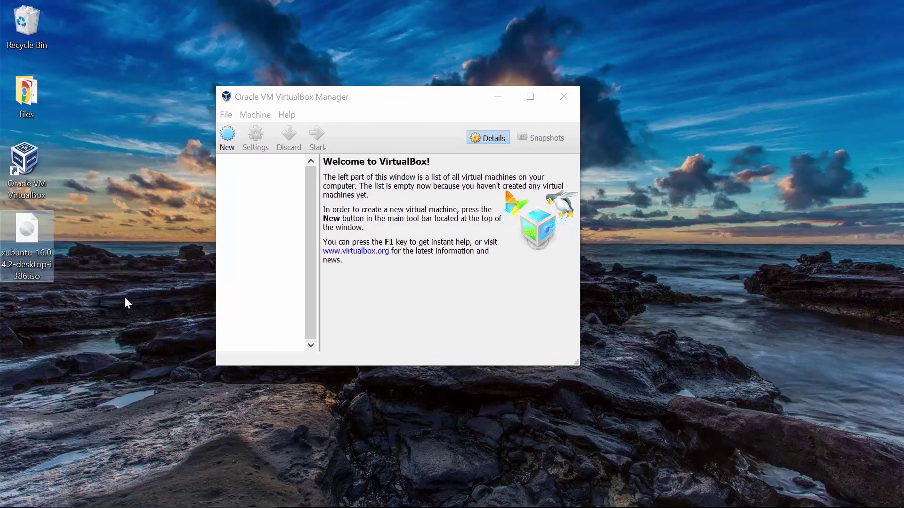
drag(343, 105, 320, 113)
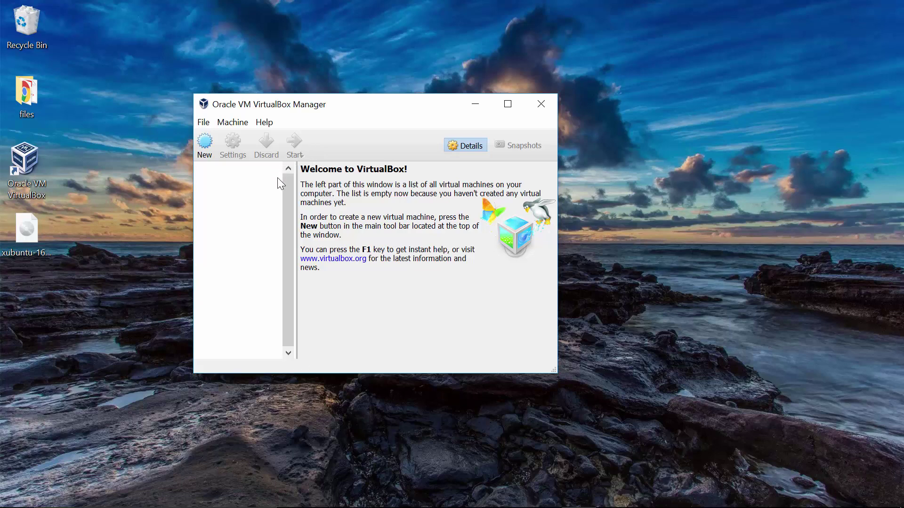
- Create a new machine named 'SER334 Xubuntu', type Linux, version Ubuntu (32-bit)
click(210, 149)
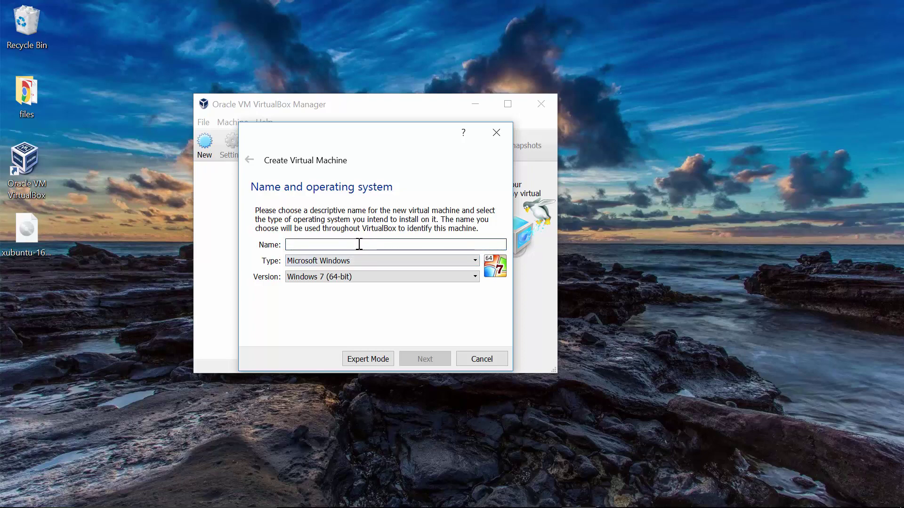
text(SER334)
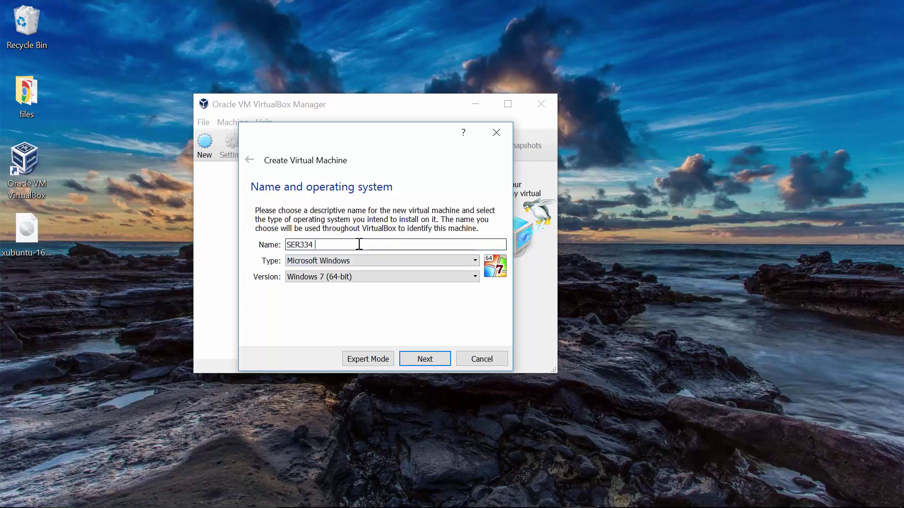
text( Xubuntu)
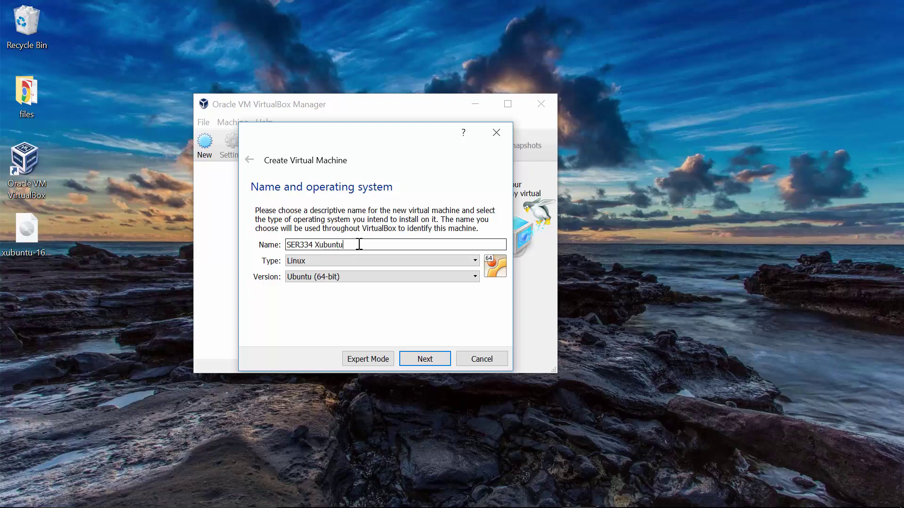
click(412, 280)
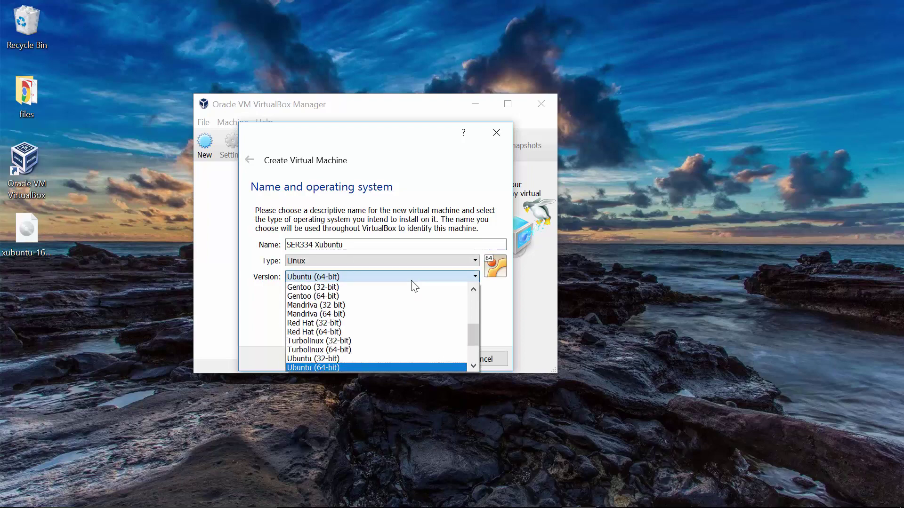
scroll(401, 358, down, 1)
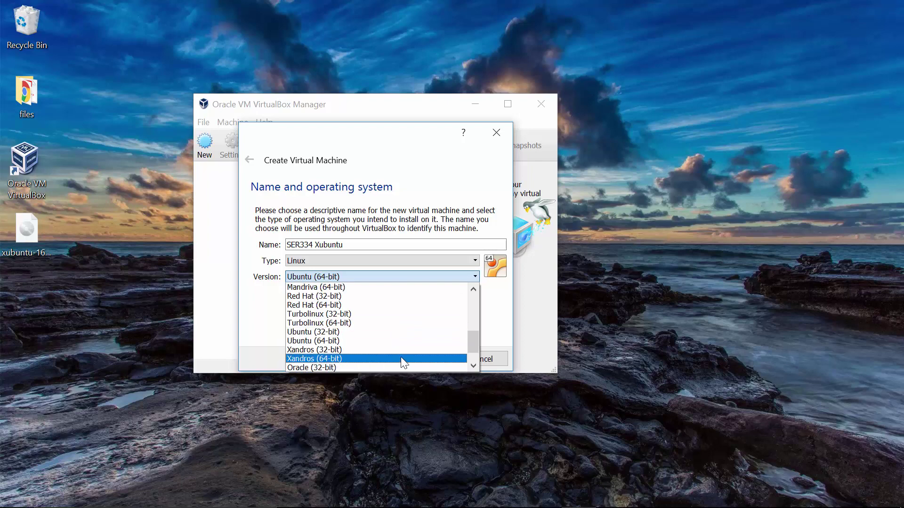
click(370, 333)
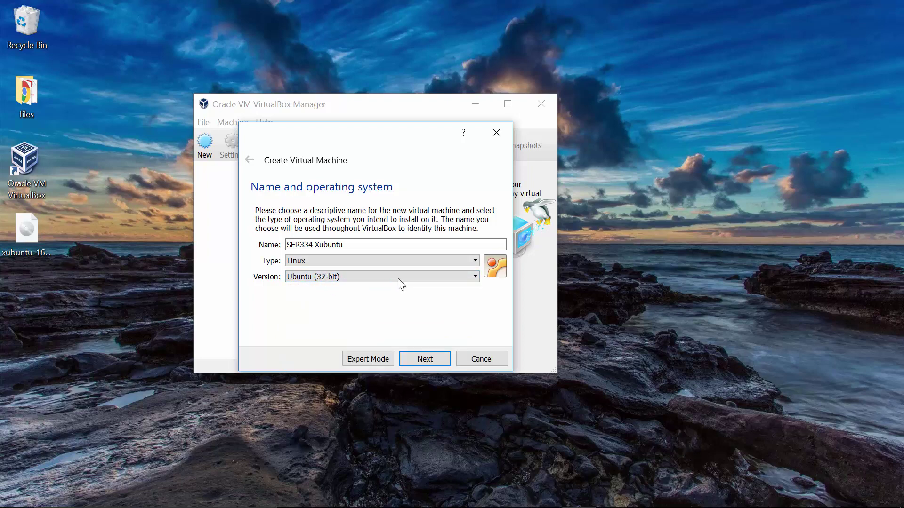
click(412, 264)
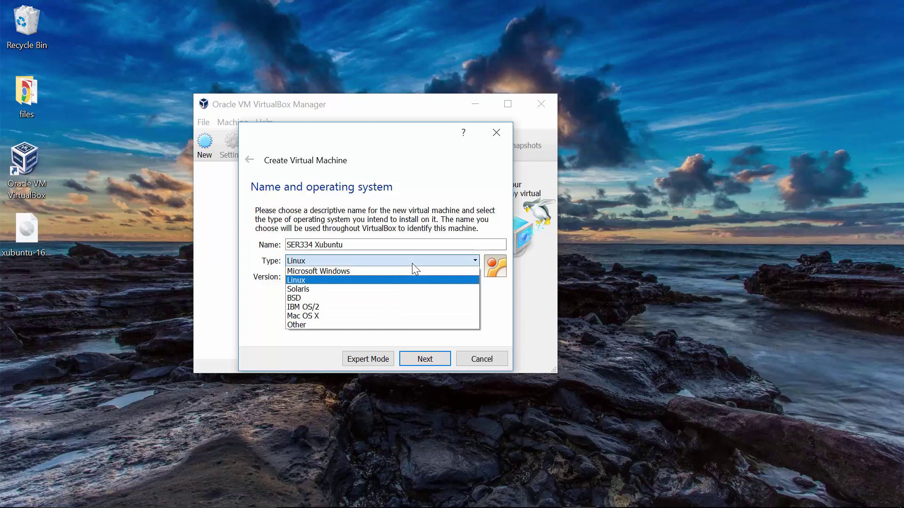
click(412, 264)
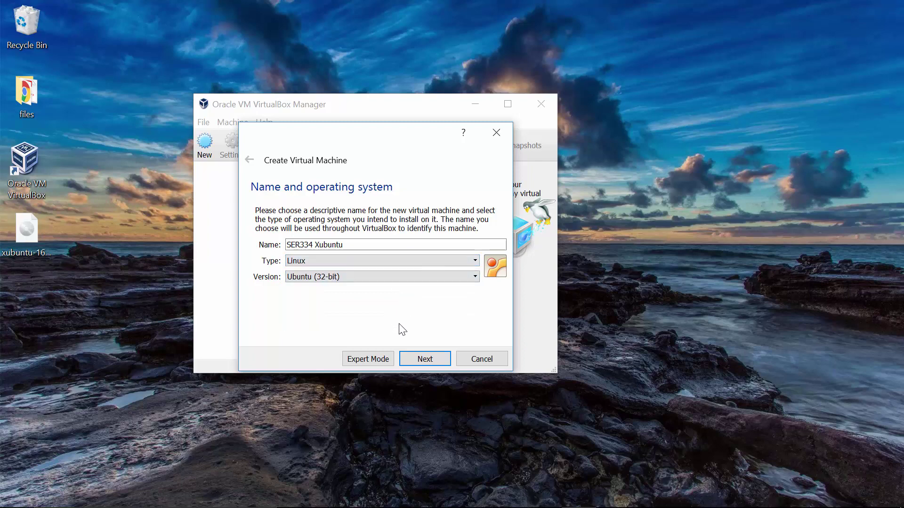
click(425, 360)
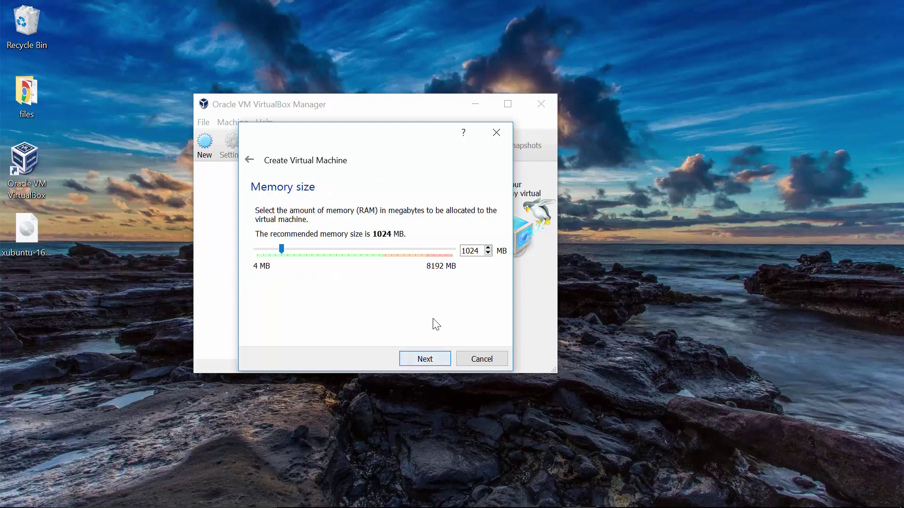
- Set the machine's memory to 2048 MB and choose to create a virtual hard disk now
double_click(475, 255)
text(2048)
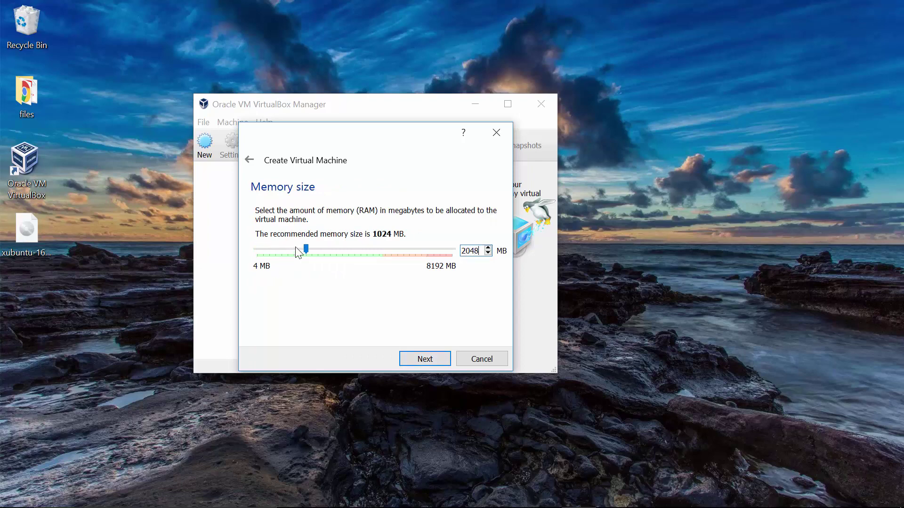
click(440, 360)
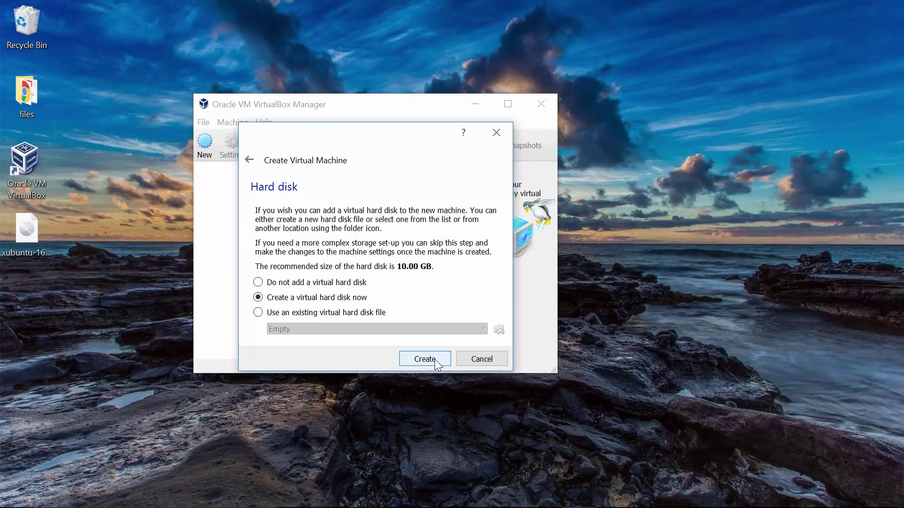
click(434, 360)
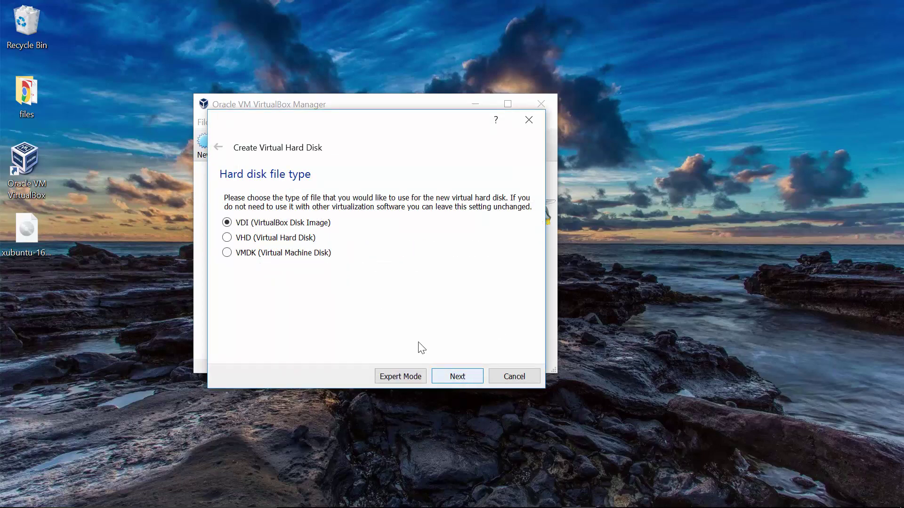
- Create a dynamically allocated 30.00 GB VDI hard disk for SER334 Xubuntu
click(460, 381)
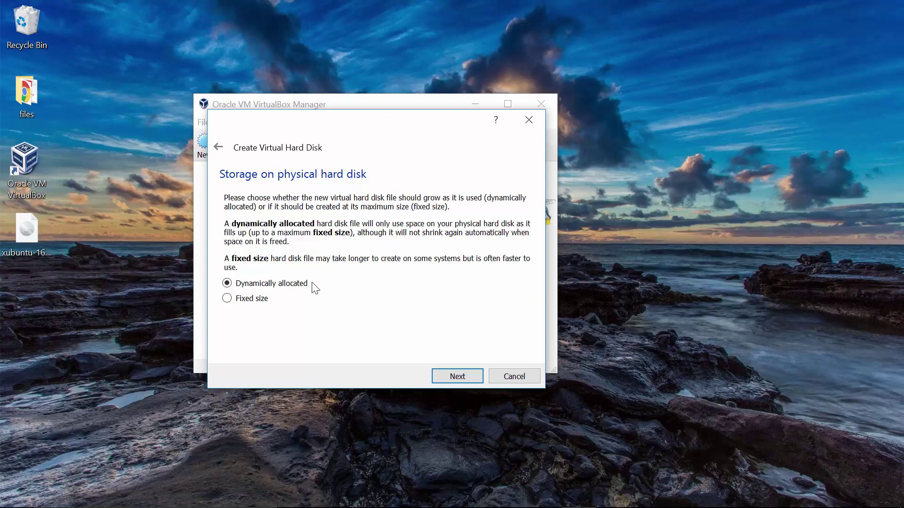
click(262, 301)
click(273, 284)
click(459, 376)
drag(510, 267, 504, 265)
text(30.00 GB)
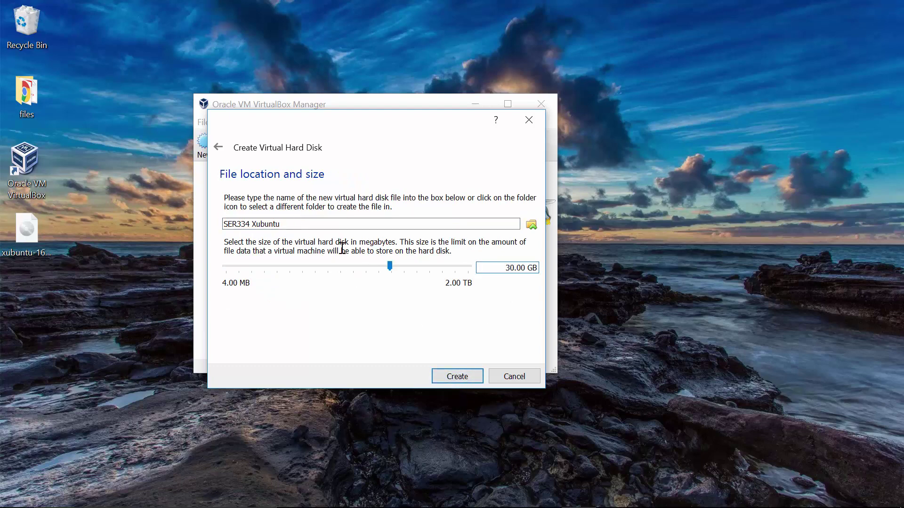
click(463, 382)
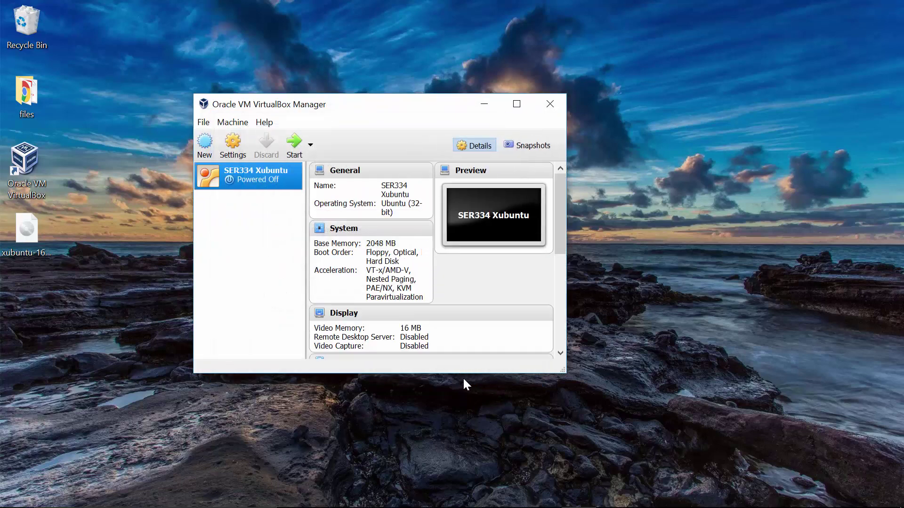
- Enlarge and reposition the Manager to review SER334 Xubuntu's details, then start the machine
drag(565, 373, 630, 480)
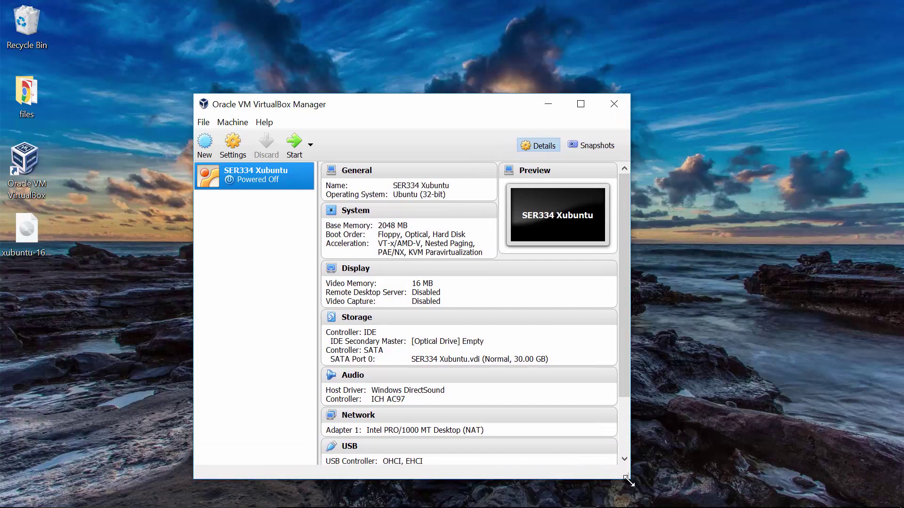
drag(623, 363, 616, 295)
drag(305, 107, 301, 57)
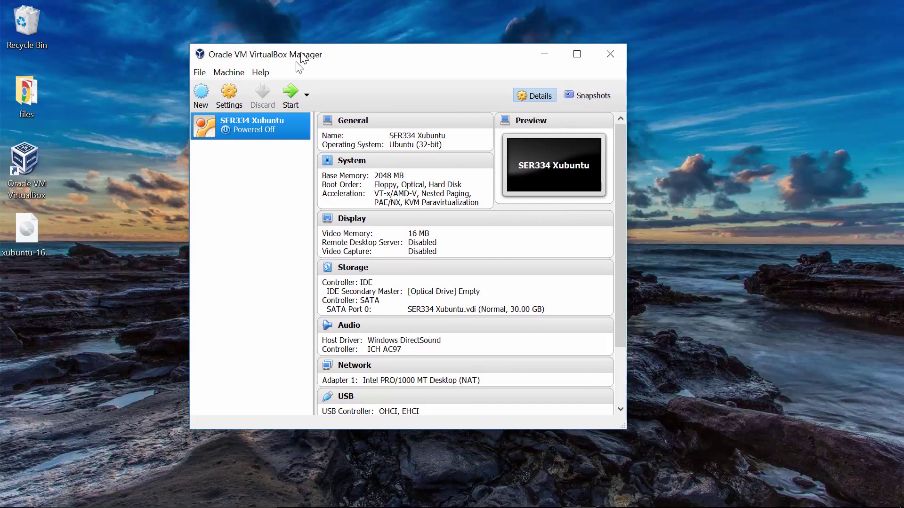
double_click(266, 124)
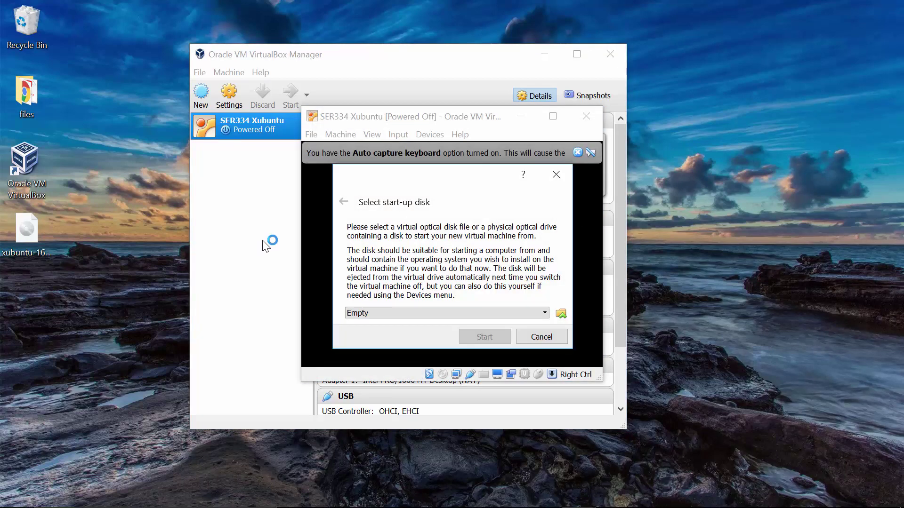
- Choose xubuntu-16.04.2-desktop-i386.iso from the Desktop as the start-up disk and boot from it
drag(386, 184, 414, 221)
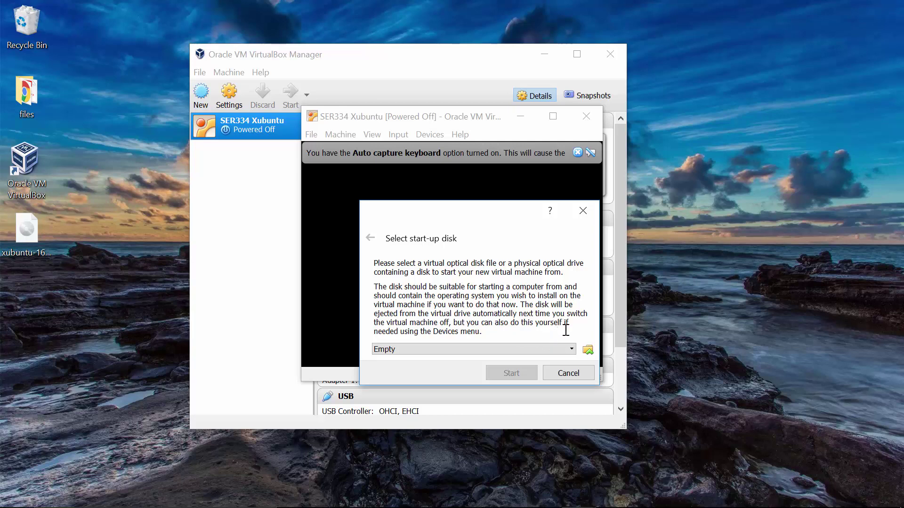
click(24, 239)
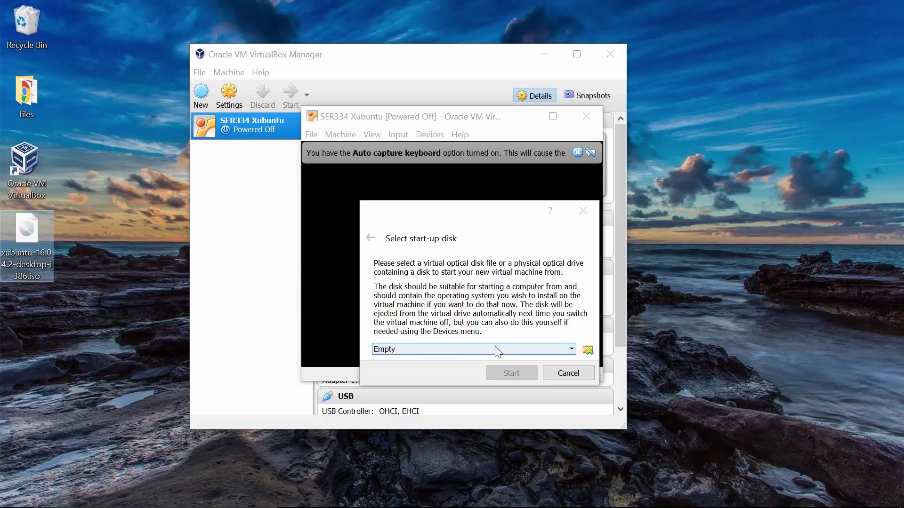
click(574, 351)
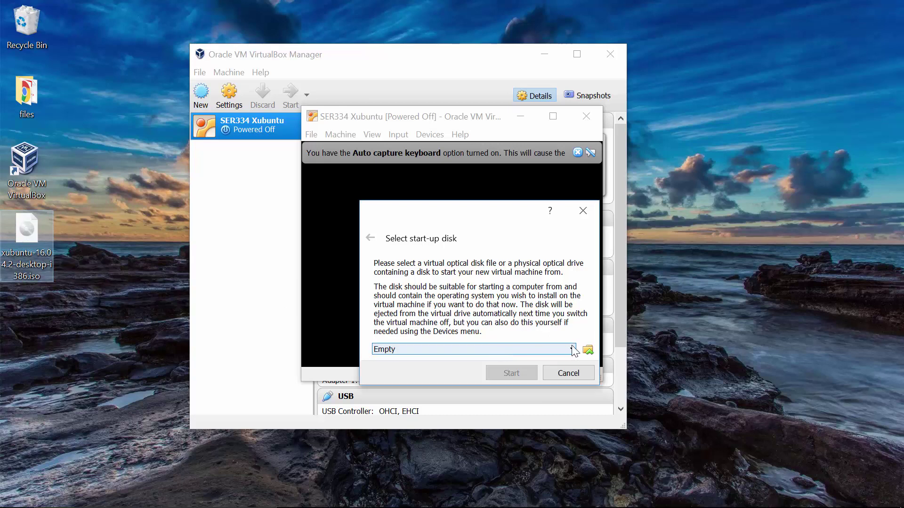
click(588, 351)
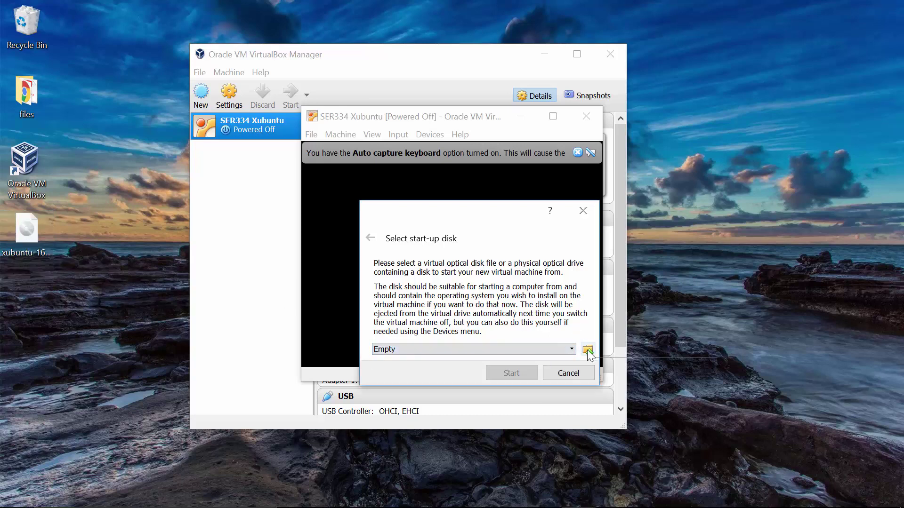
click(587, 349)
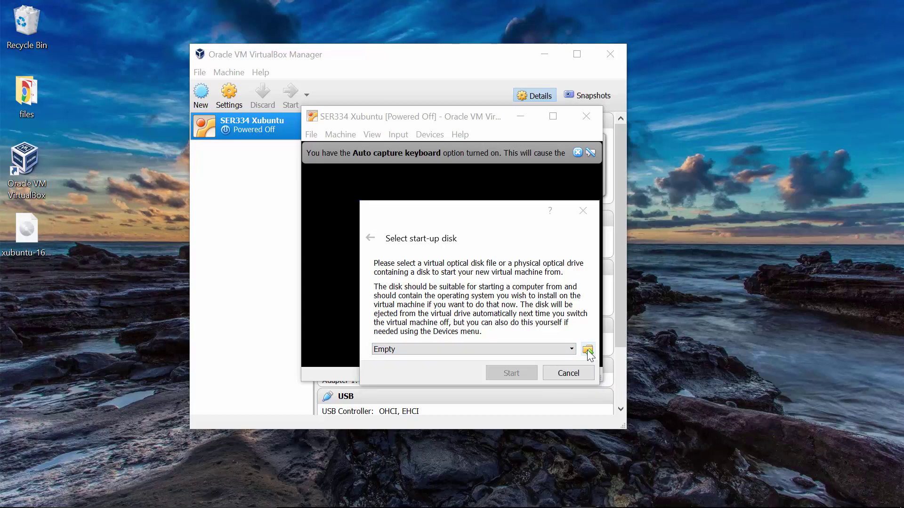
click(560, 227)
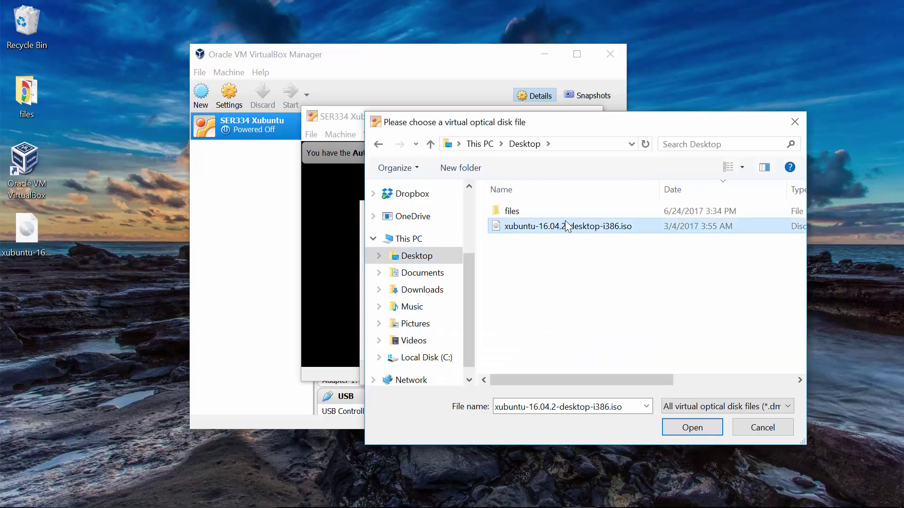
double_click(570, 228)
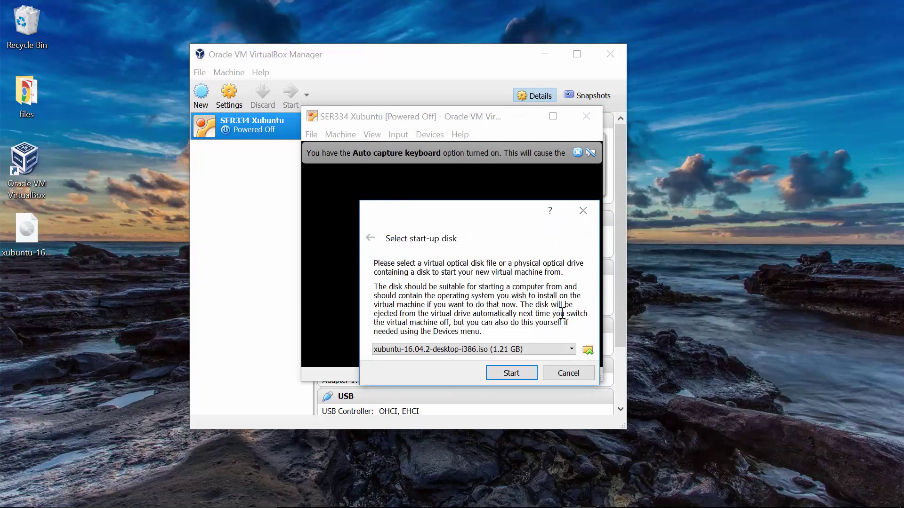
click(511, 373)
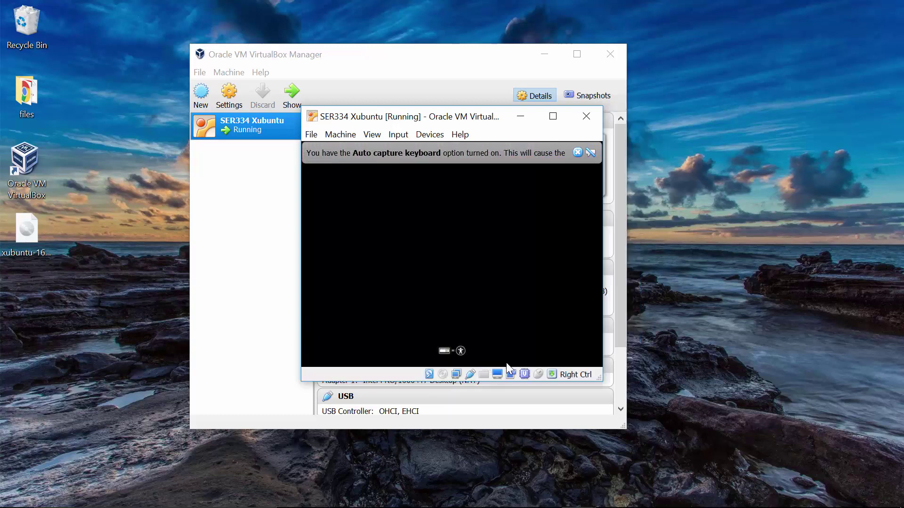
- Dismiss the Auto capture keyboard notice and maximize the running machine's window
click(577, 153)
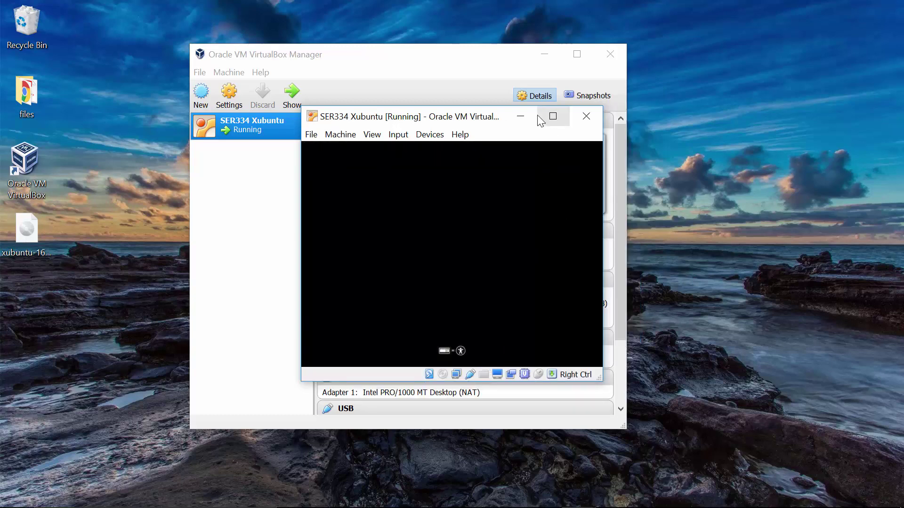
click(553, 116)
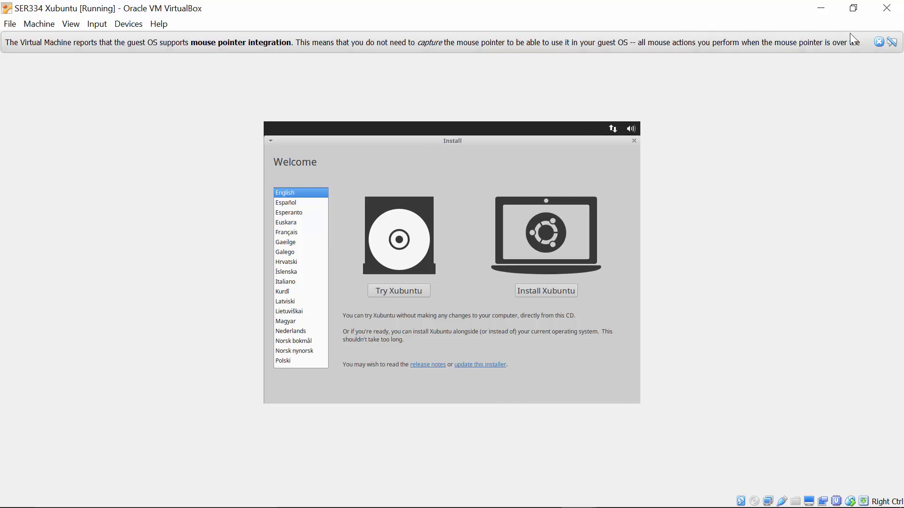
- Dismiss the mouse integration notice, keep English as the installer language, and start Install Xubuntu
click(879, 43)
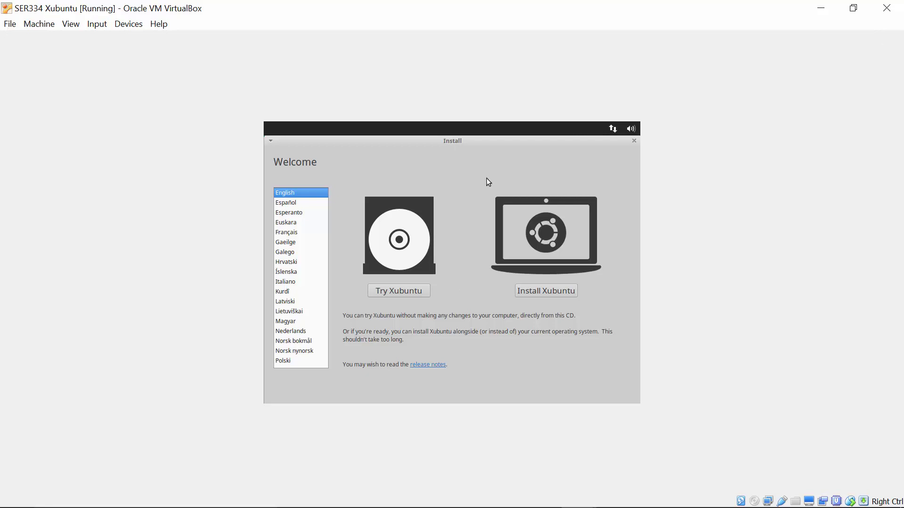
click(301, 204)
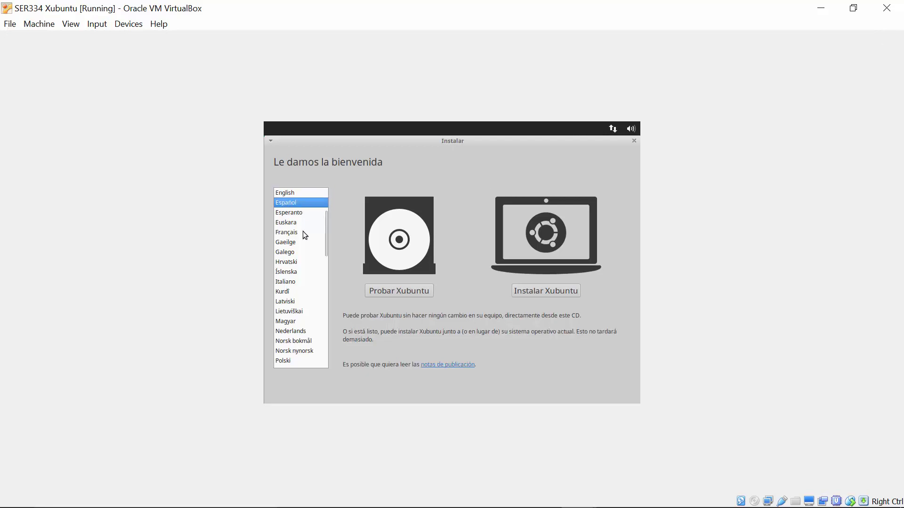
click(304, 194)
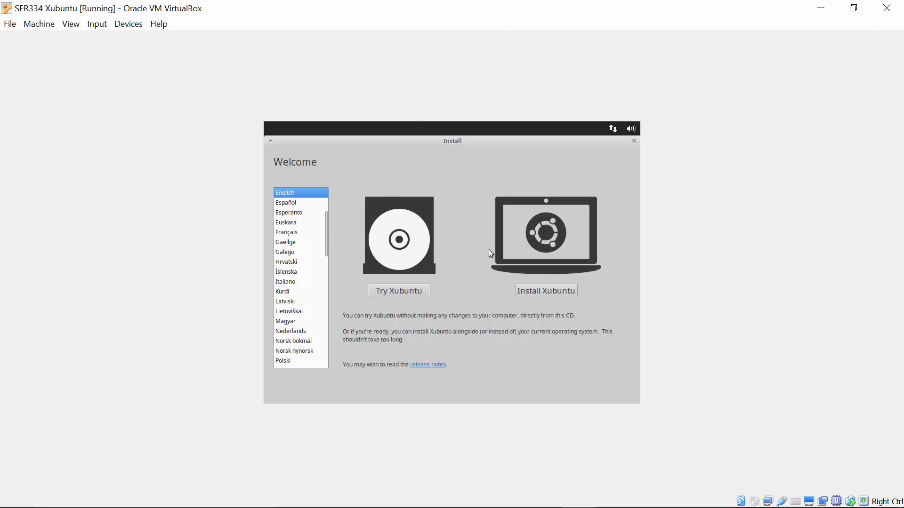
click(544, 292)
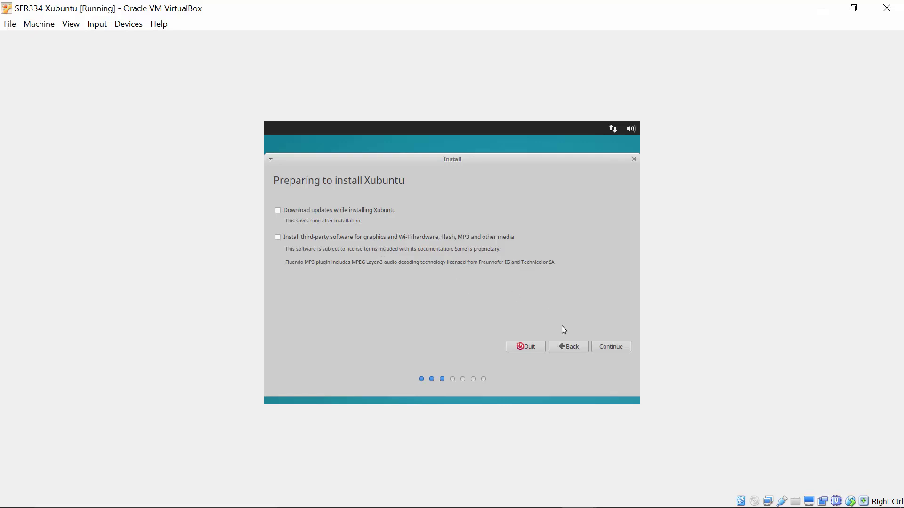
- Skip the preparation options, choose Erase disk and install Xubuntu, and confirm writing the partition changes
click(607, 348)
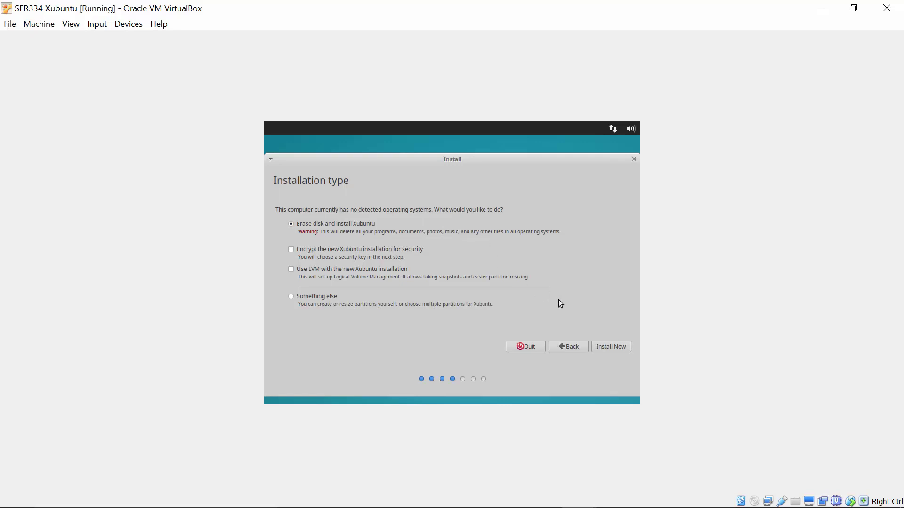
click(596, 345)
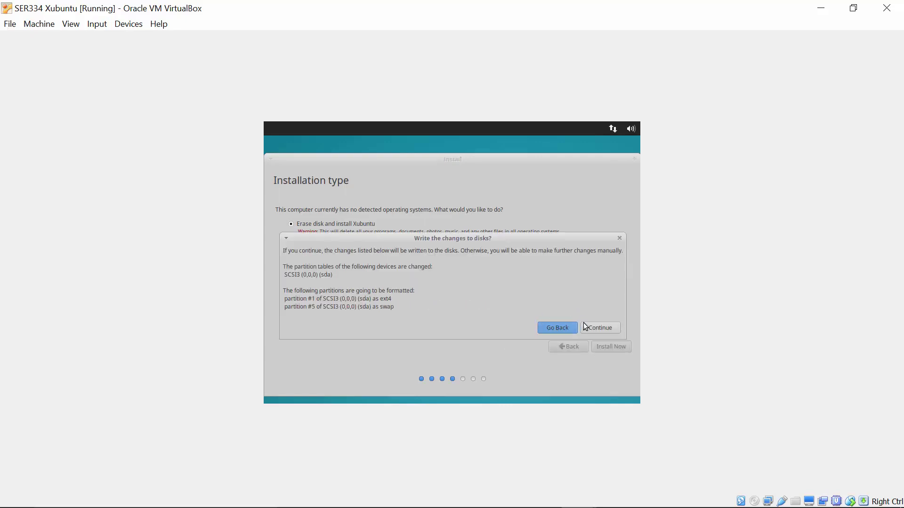
click(600, 329)
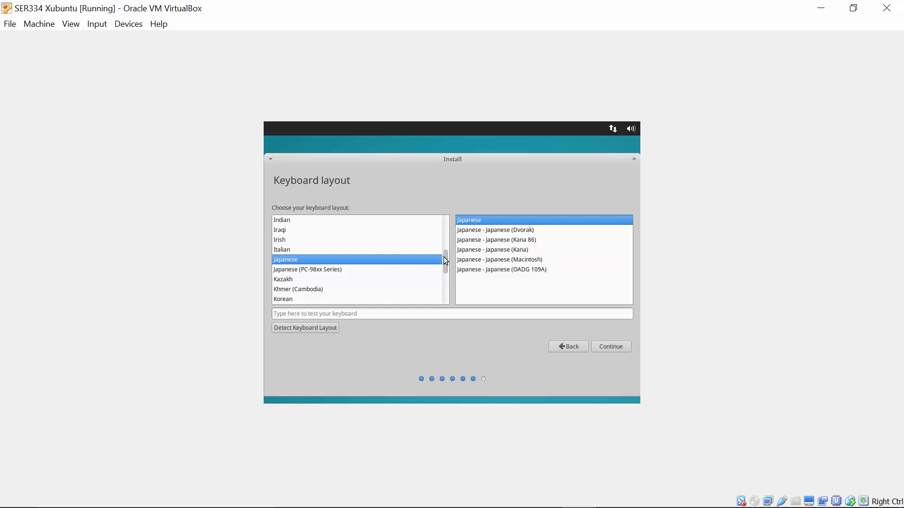
- Select English (US) as the keyboard layout instead of Japanese and continue
mouse_move(444, 256)
mouse_down()
mouse_move(454, 223)
mouse_move(452, 241)
mouse_up()
click(306, 287)
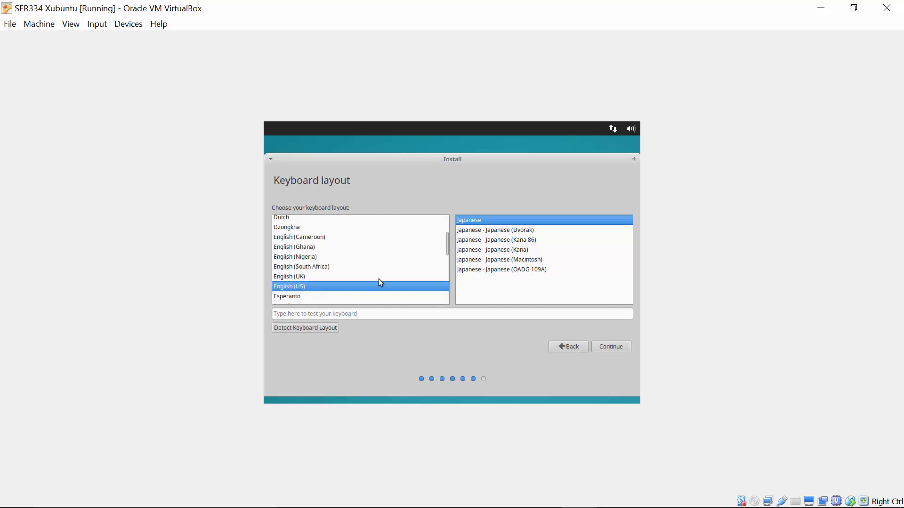
scroll(377, 288, down, 1)
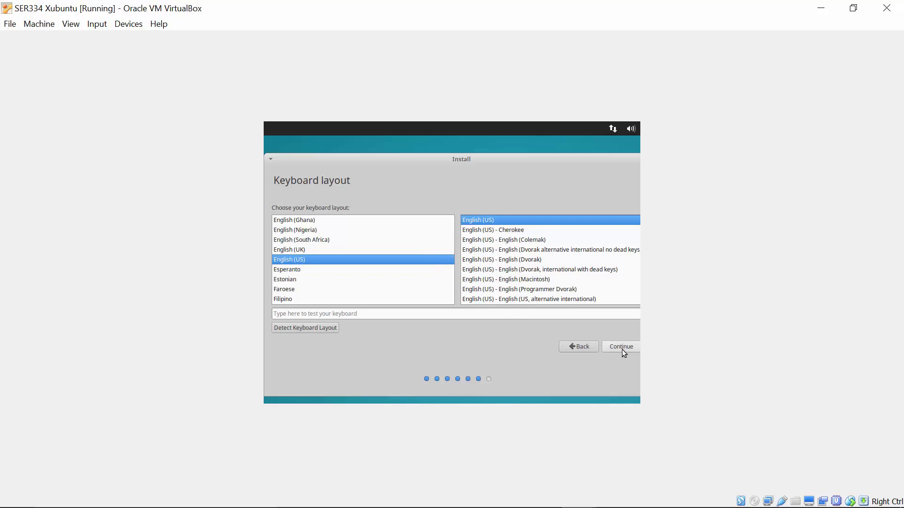
click(621, 348)
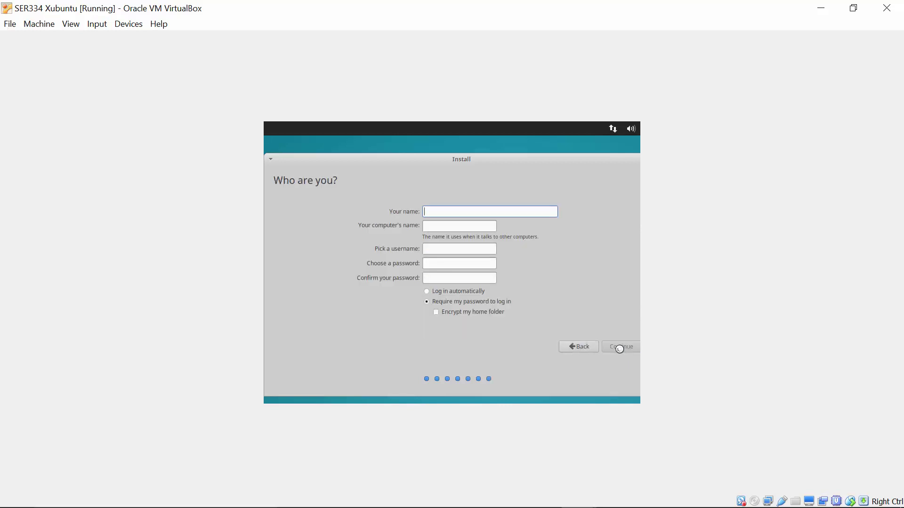
- Enter the user's name, set and confirm the account password, and submit to start copying files
text(ruben)
drag(479, 225, 407, 227)
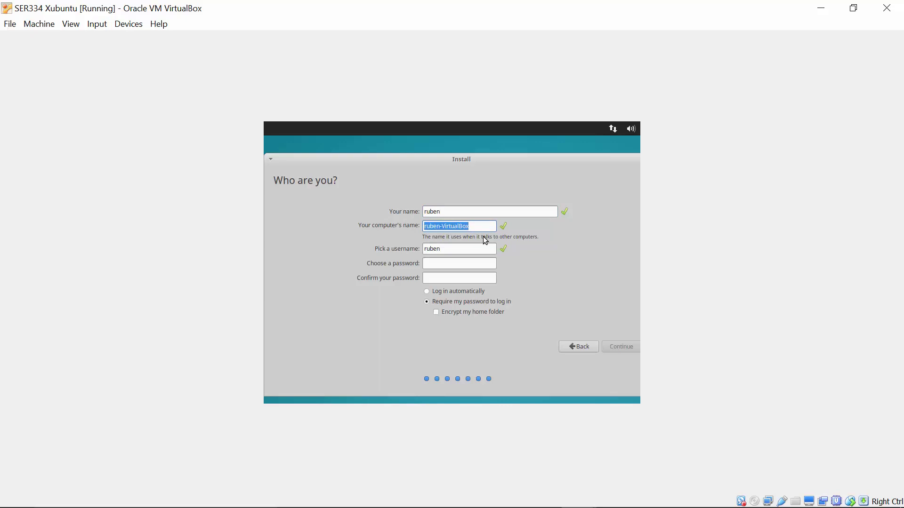
click(453, 264)
click(480, 279)
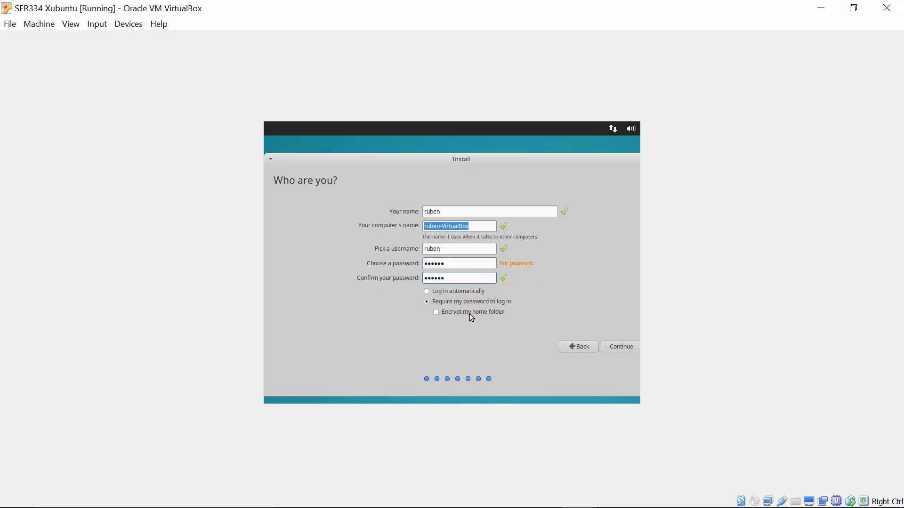
click(612, 349)
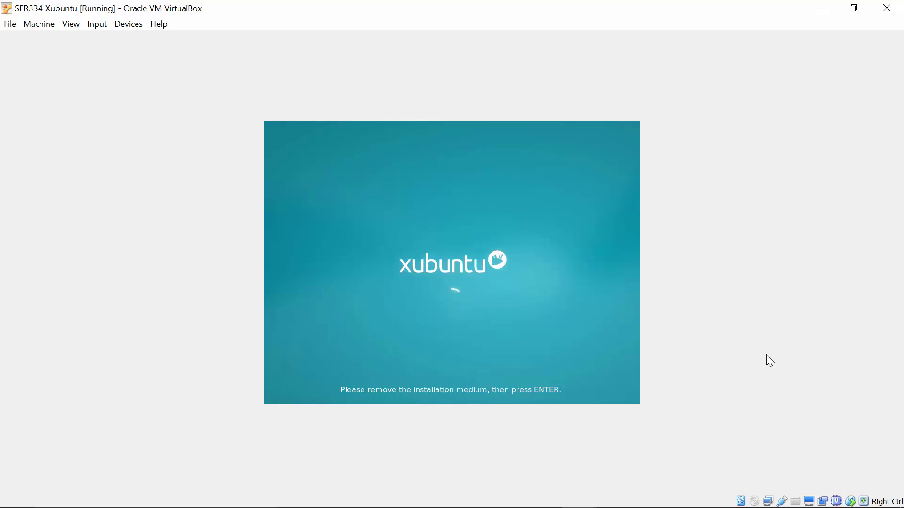
- After installation completes, confirm the remove-installation-medium prompt to reboot the SER334 Xubuntu VM
key(Return)
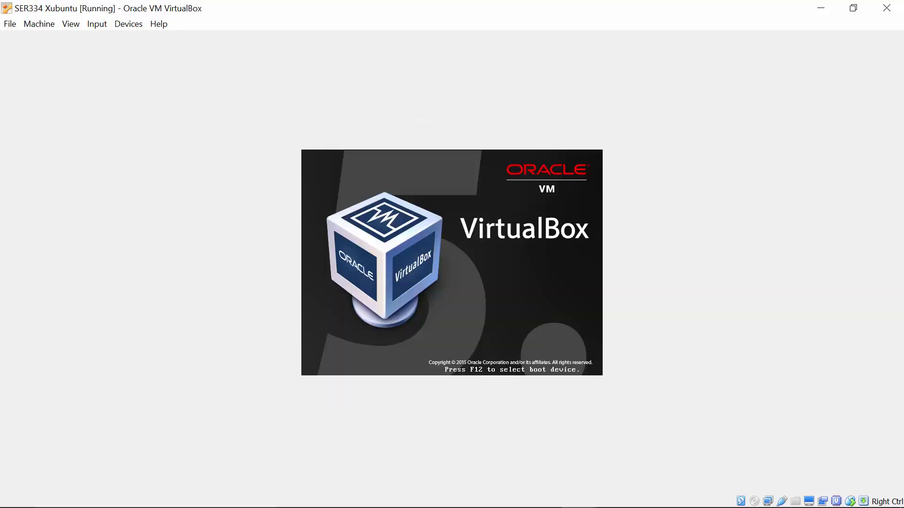